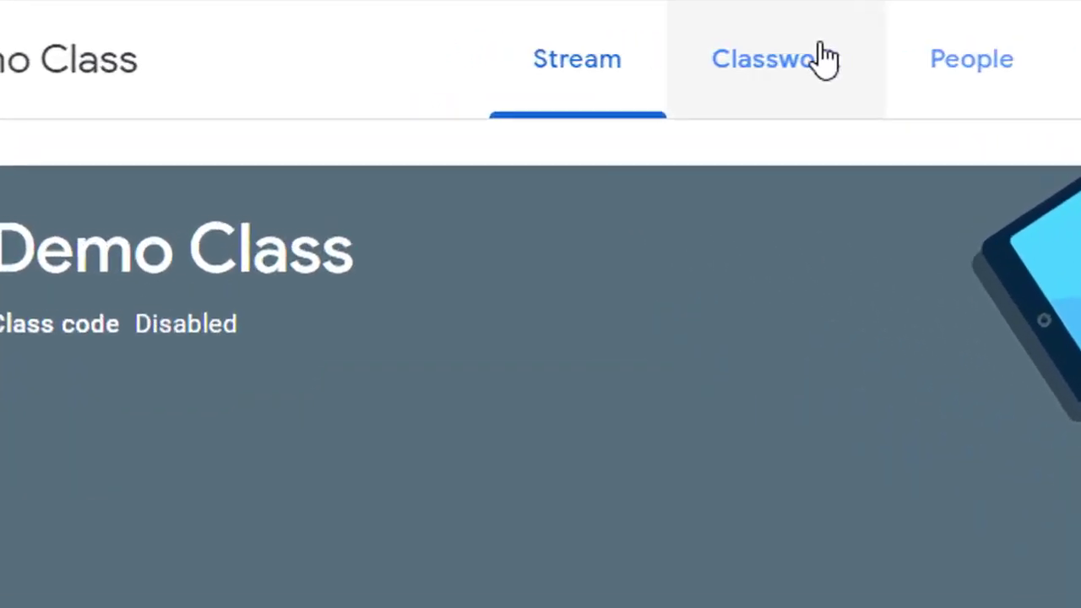
- Start a new quiz assignment in the classwork of Demo Class
{"action": "left_click", "coordinate": [517, 59]}
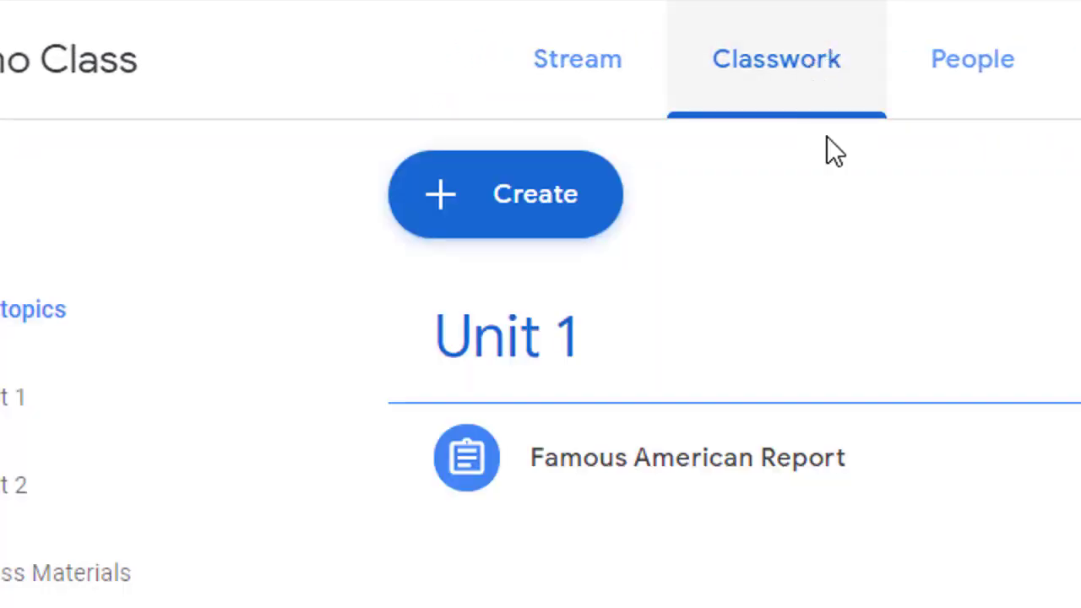
{"action": "left_click", "coordinate": [556, 215]}
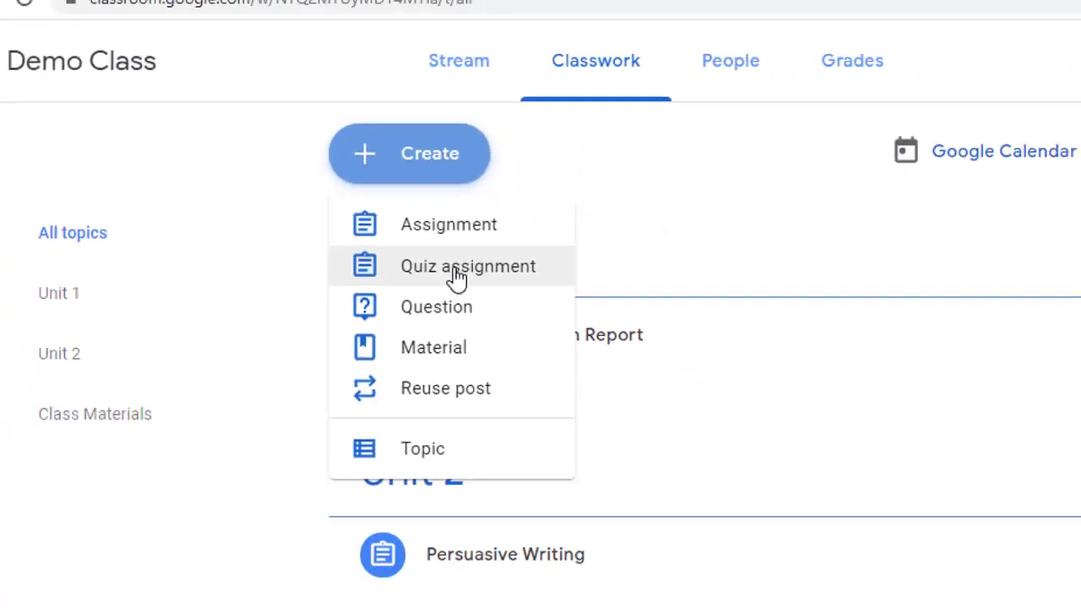
{"action": "left_click", "coordinate": [384, 218]}
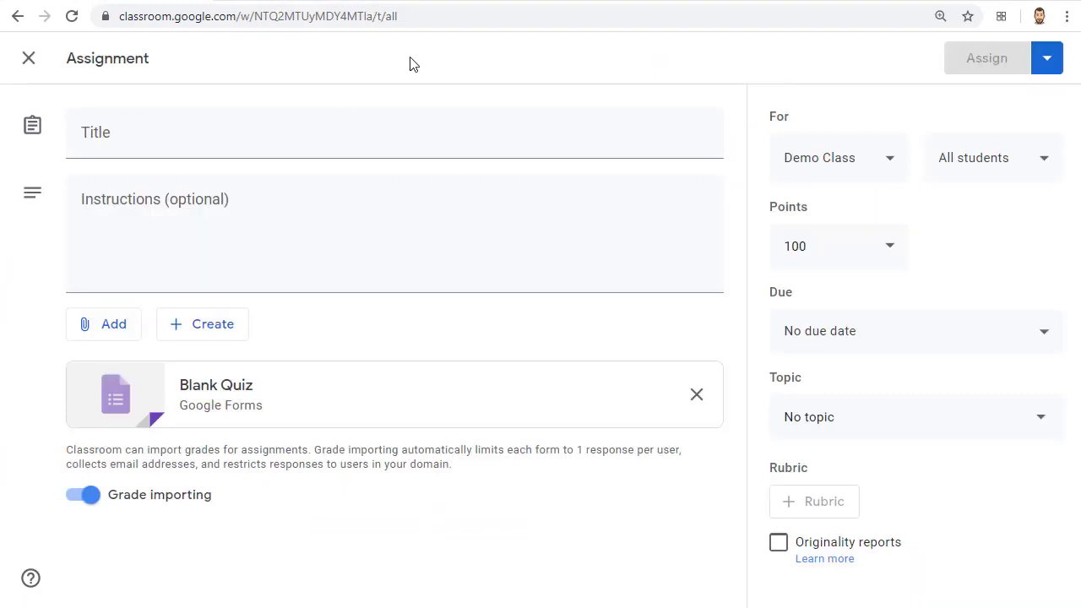
- Title the assignment "Demo Quiz" and leave its instructions empty
{"action": "left_click", "coordinate": [354, 141]}
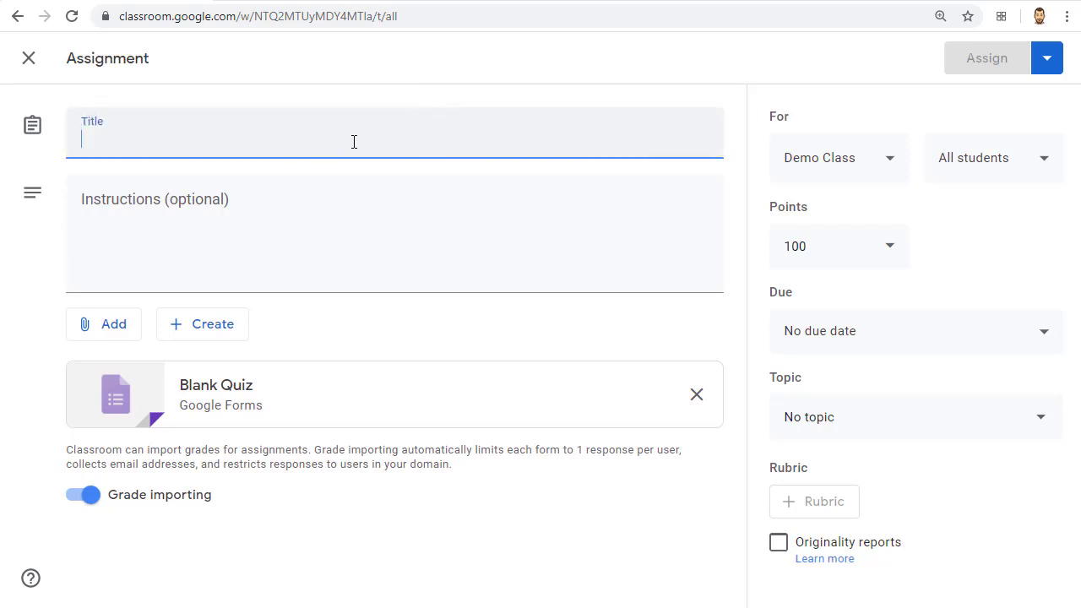
{"action": "type", "text": "Demo Quiz"}
{"action": "left_click", "coordinate": [303, 241]}
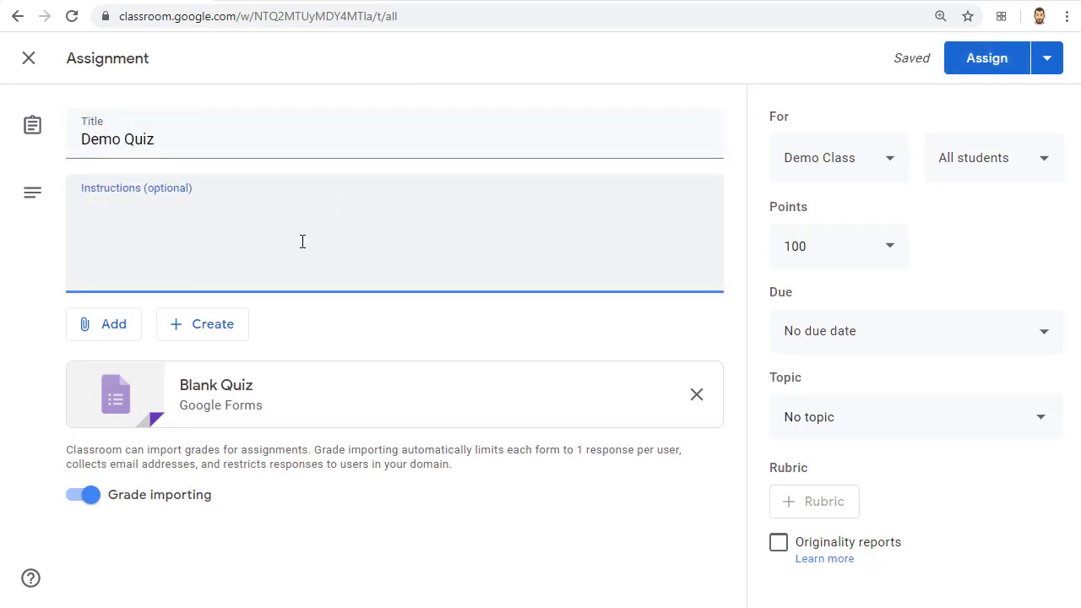
{"action": "left_click", "coordinate": [454, 331]}
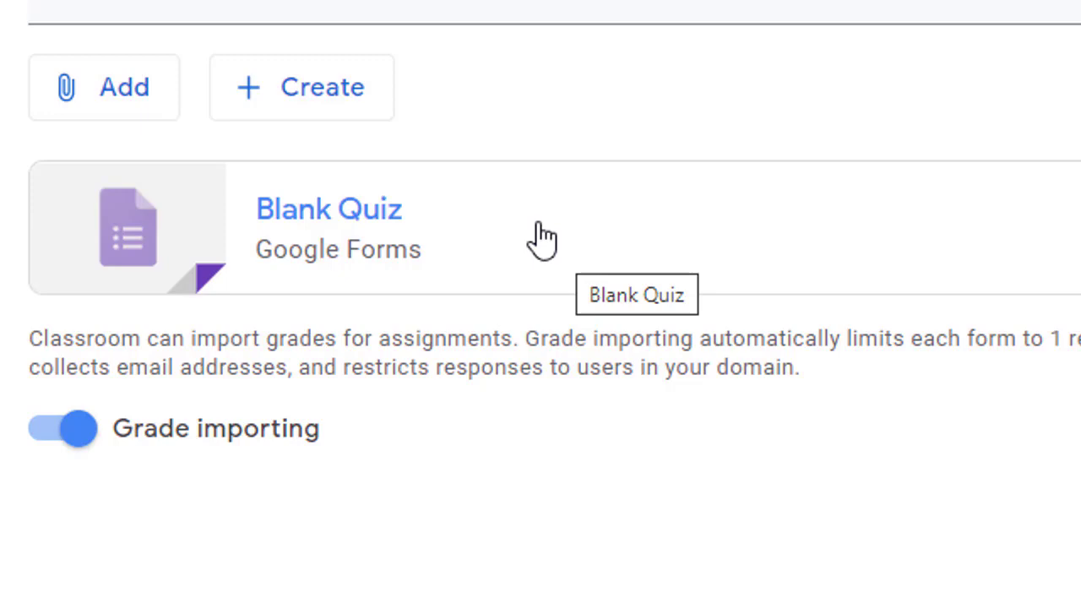
- Open the attached Blank Quiz form and change both its heading and its file name to "Demo Quiz"
{"action": "left_click", "coordinate": [140, 249]}
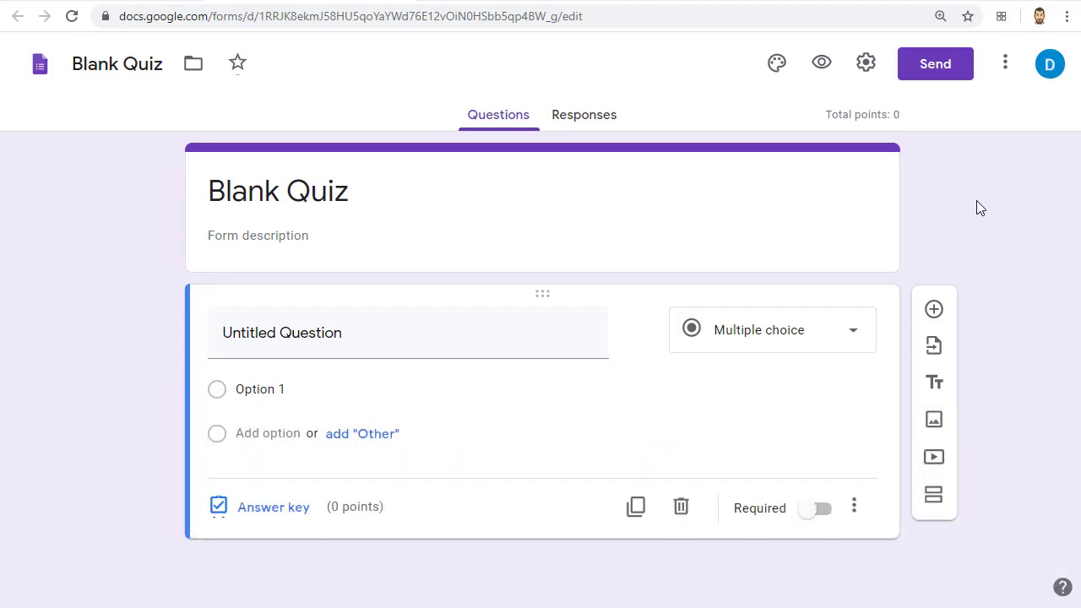
{"action": "triple_click", "coordinate": [359, 187]}
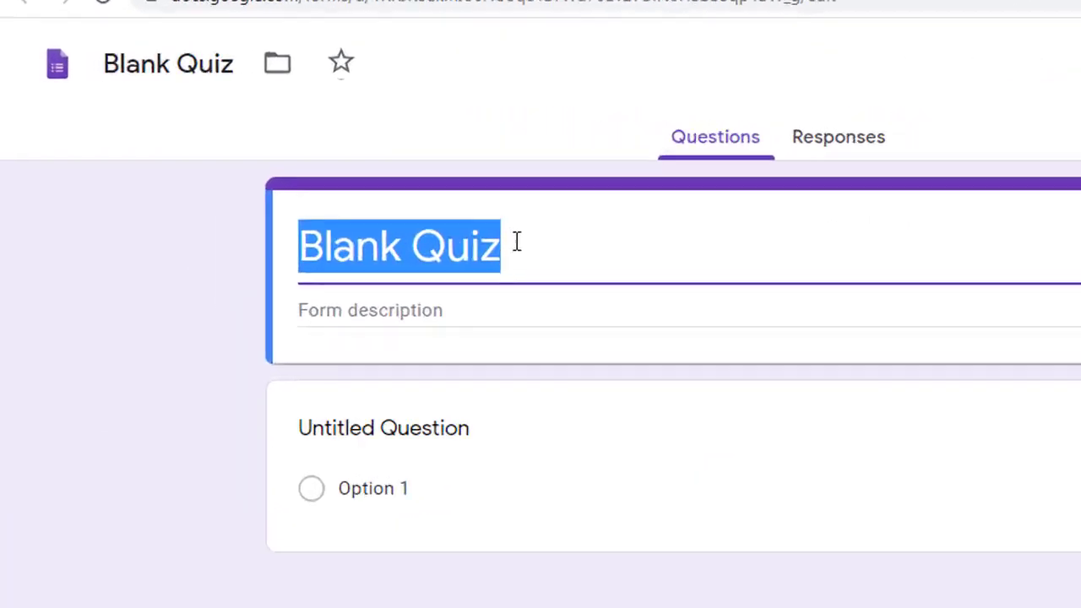
{"action": "type", "text": "Demo Quiz"}
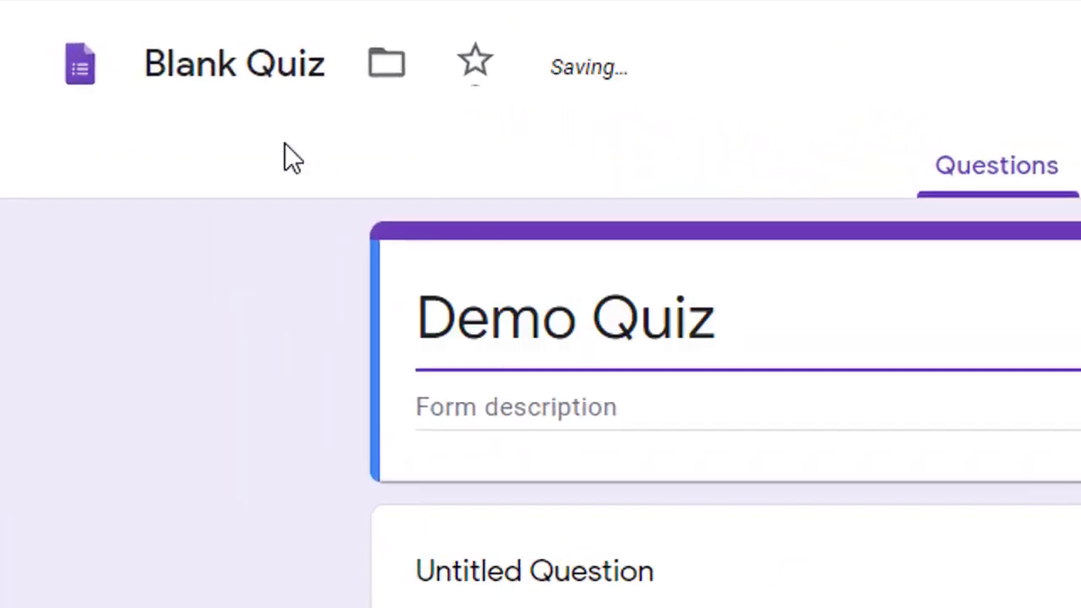
{"action": "left_click", "coordinate": [234, 65]}
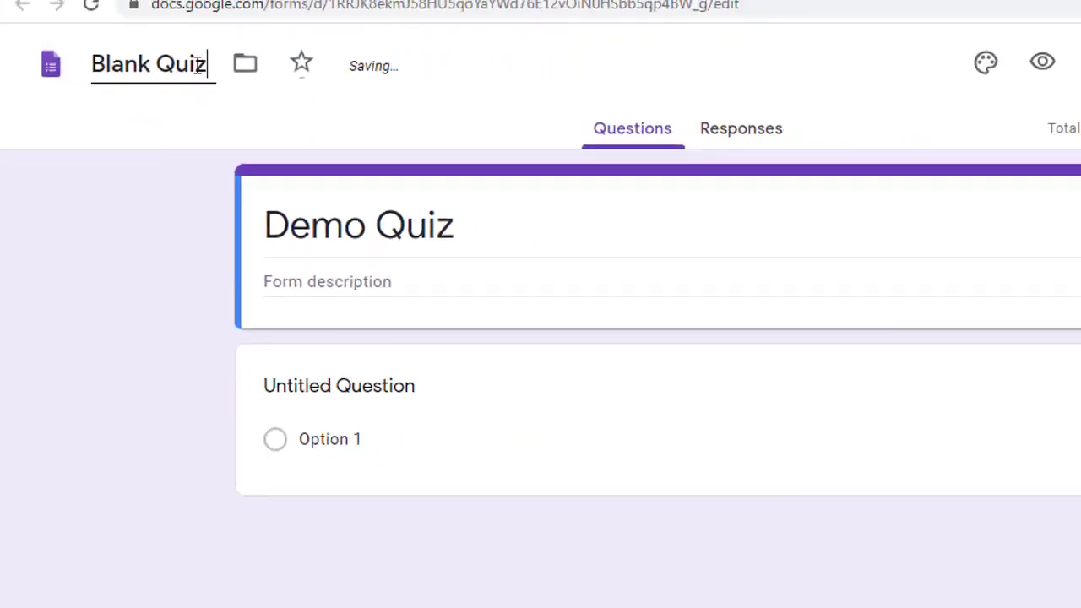
{"action": "left_click_drag", "start_coordinate": [198, 65], "coordinate": [90, 74]}
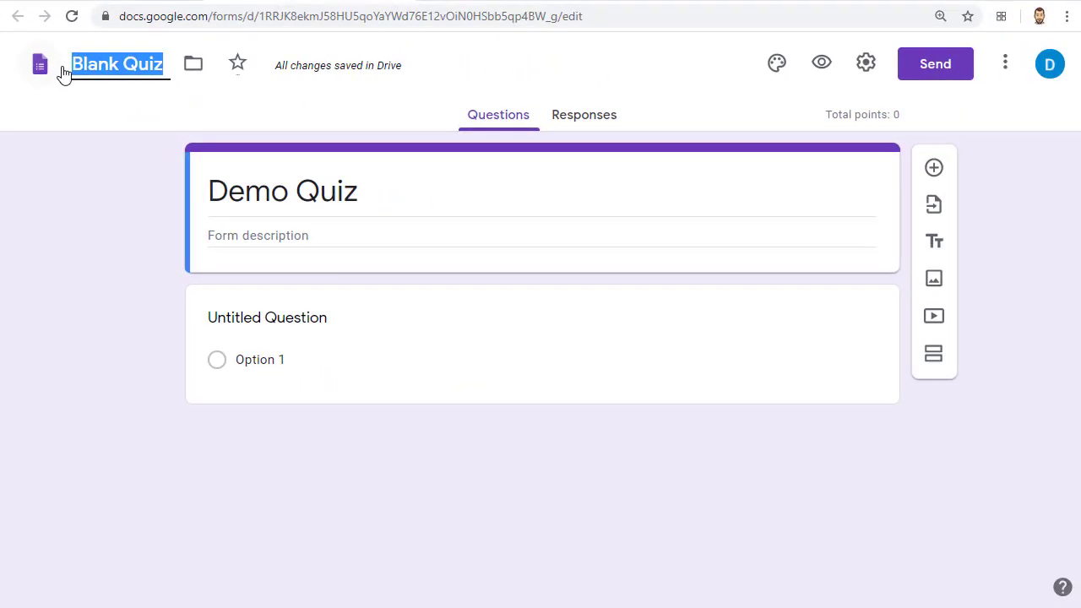
{"action": "type", "text": "Demo Quiz"}
{"action": "left_click", "coordinate": [199, 243]}
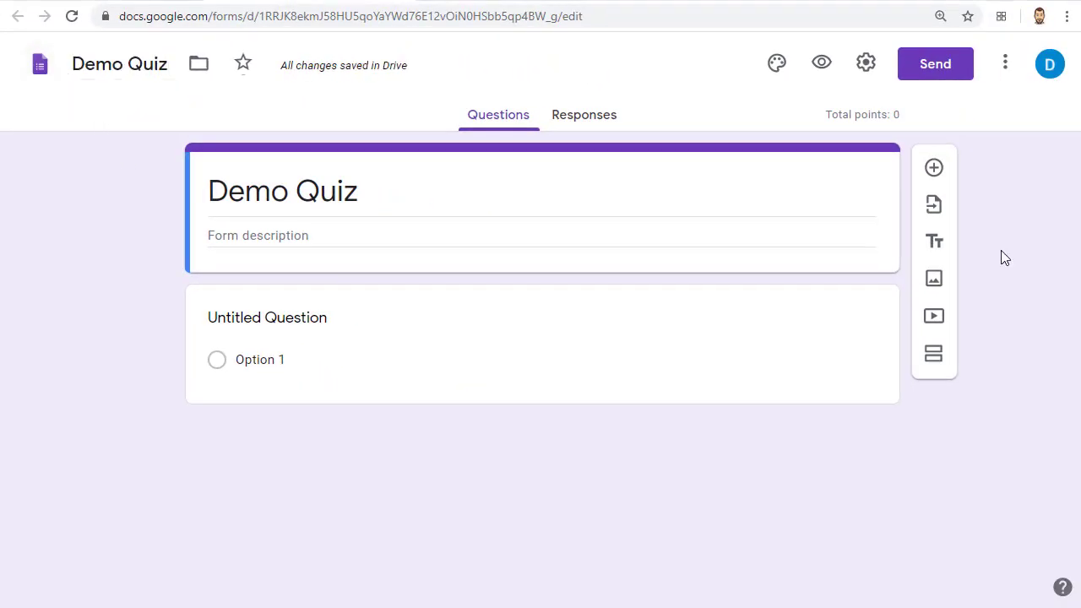
- Replace the untitled question's text with "Which animal below is an amphibian?" and keep its type as multiple choice
{"action": "left_click", "coordinate": [407, 319]}
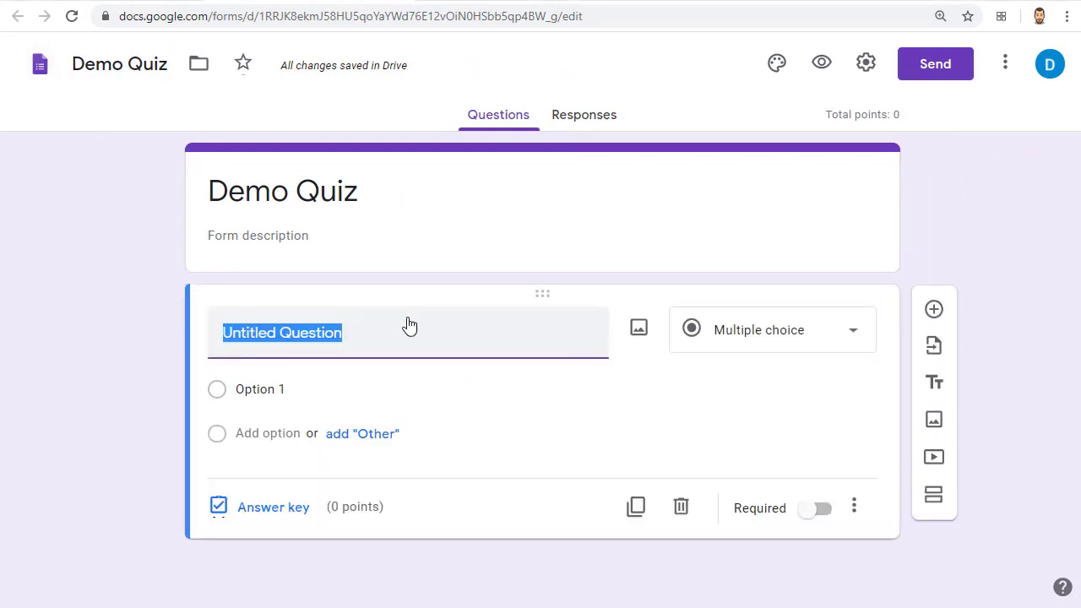
{"action": "left_click", "coordinate": [372, 333]}
{"action": "left_click_drag", "start_coordinate": [372, 332], "coordinate": [173, 326]}
{"action": "type", "text": "Which animal below is an amphibian?"}
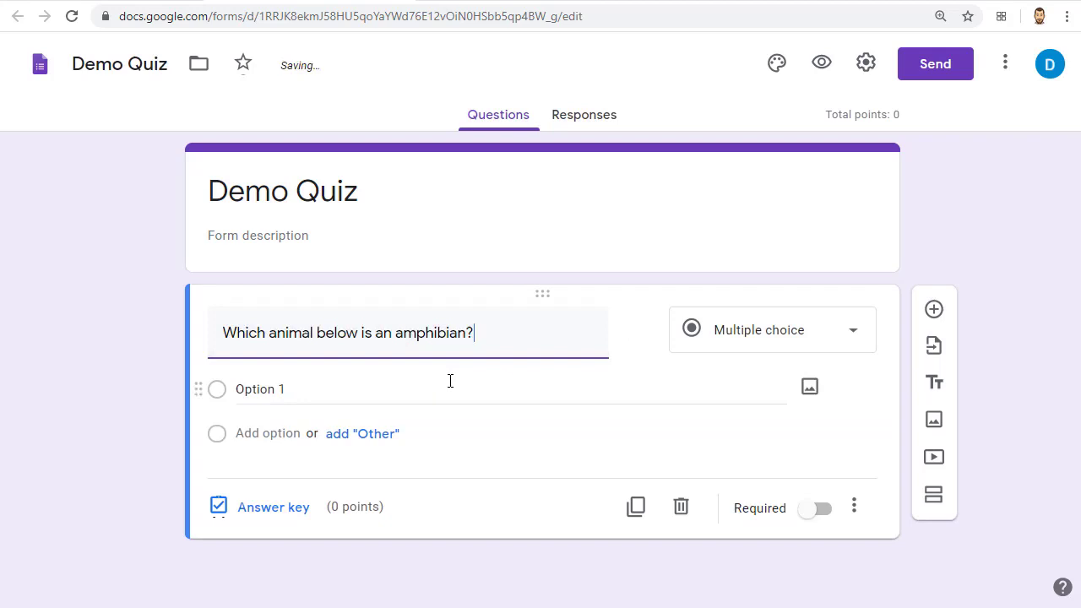
{"action": "left_click", "coordinate": [816, 335]}
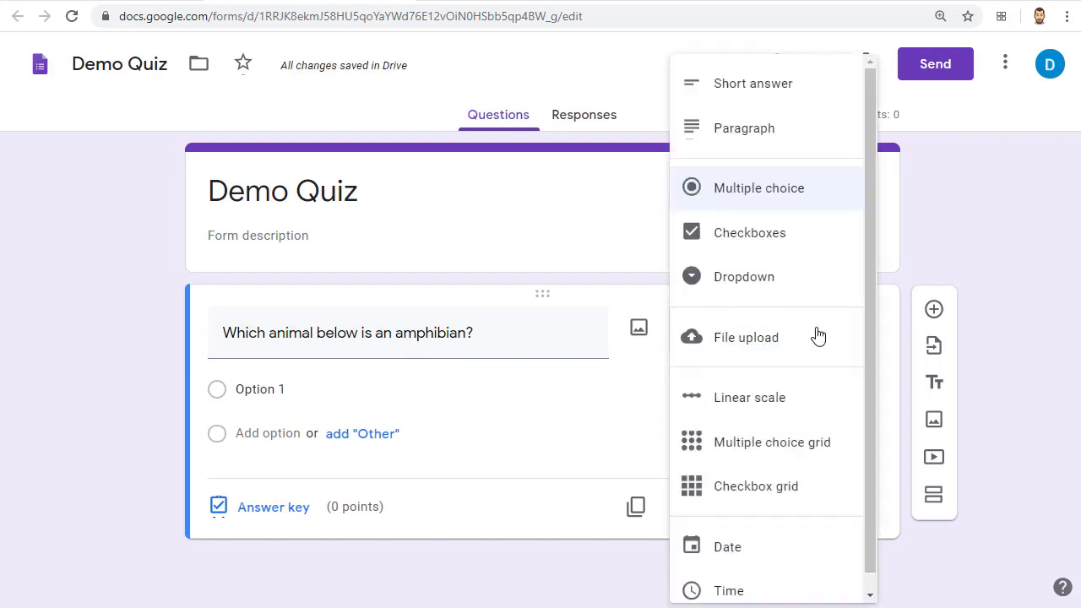
{"action": "left_click", "coordinate": [798, 189]}
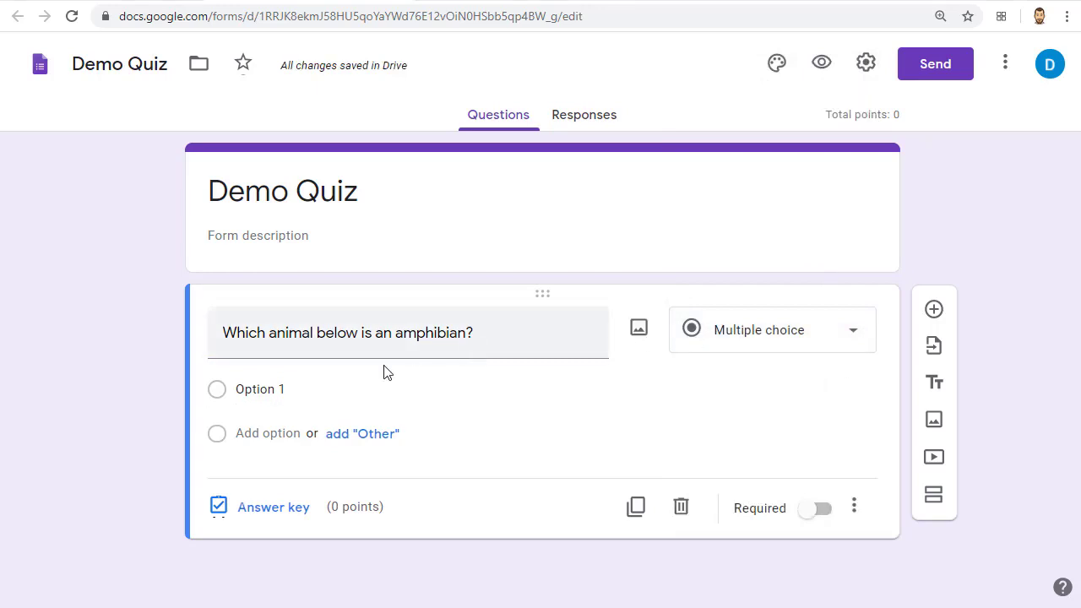
- Fill in the answer options Snake, Frog, Fish and Whale for the amphibian question
{"action": "left_click", "coordinate": [303, 391]}
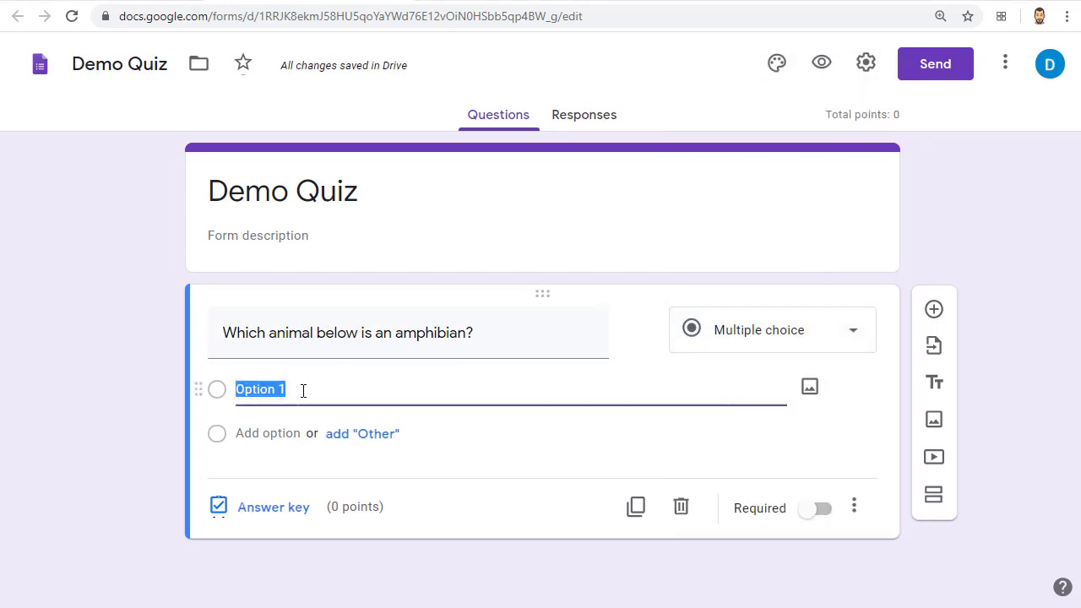
{"action": "type", "text": "Snake Frog Fish Whale"}
{"action": "left_click", "coordinate": [107, 389]}
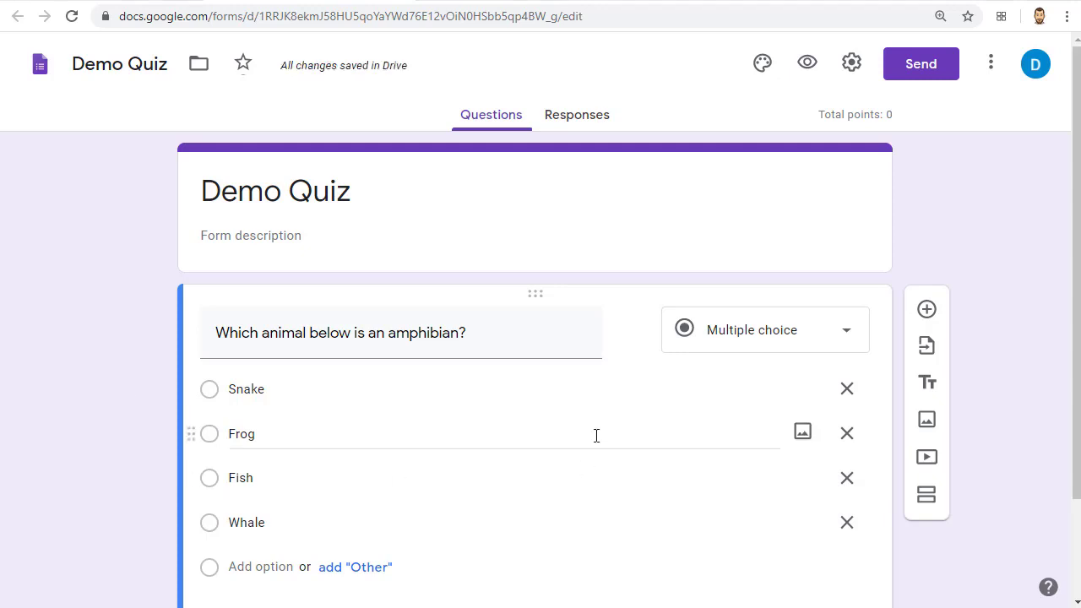
- Add a picture of a green snake to the Snake option by searching Google images for "Snake"
{"action": "mouse_move", "coordinate": [630, 355]}
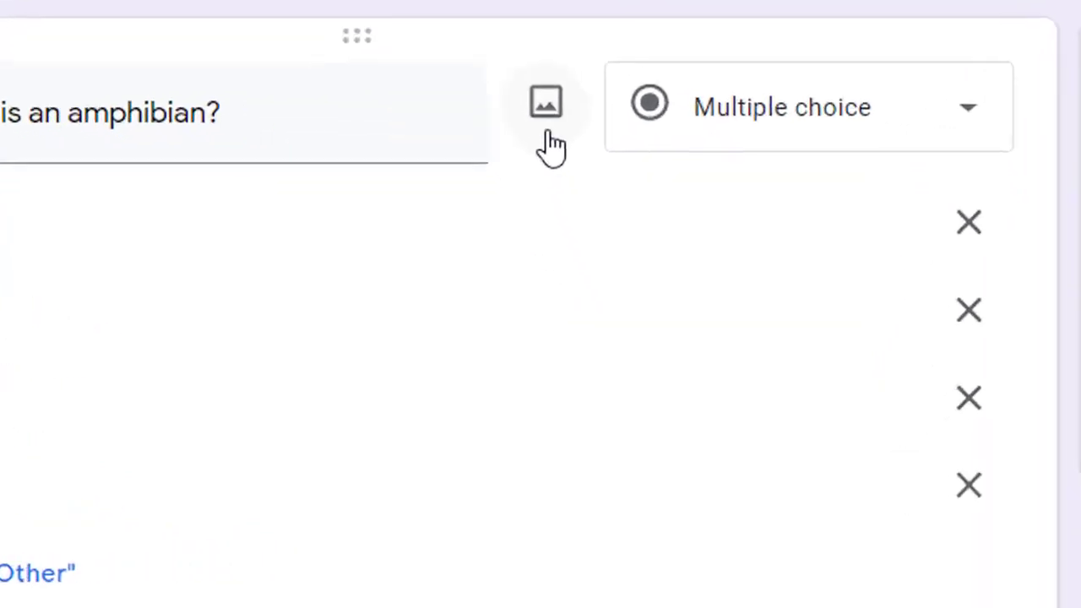
{"action": "mouse_move", "coordinate": [720, 403]}
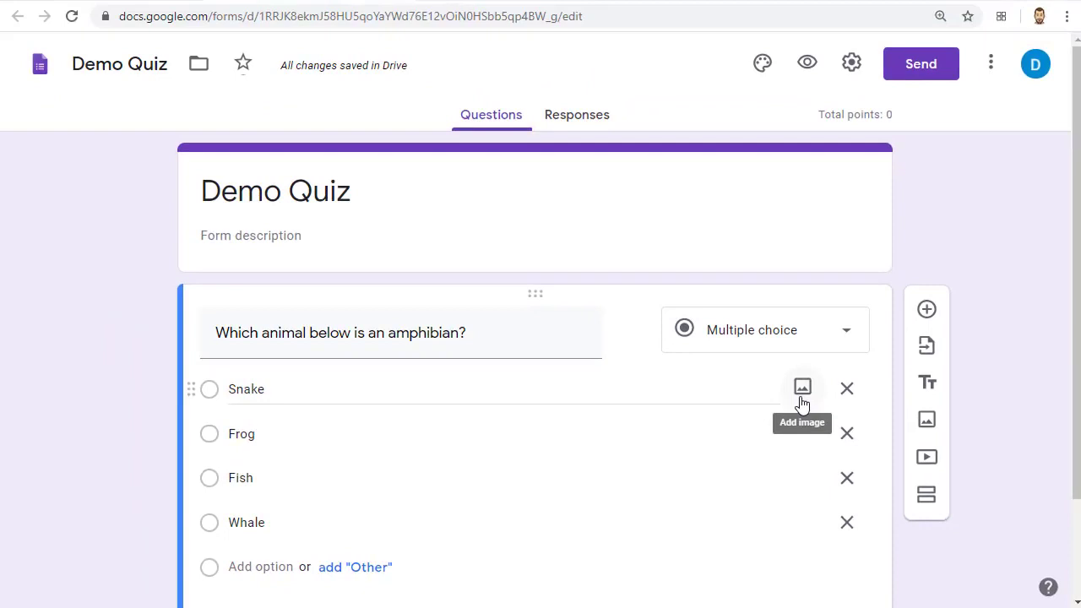
{"action": "left_click", "coordinate": [803, 403]}
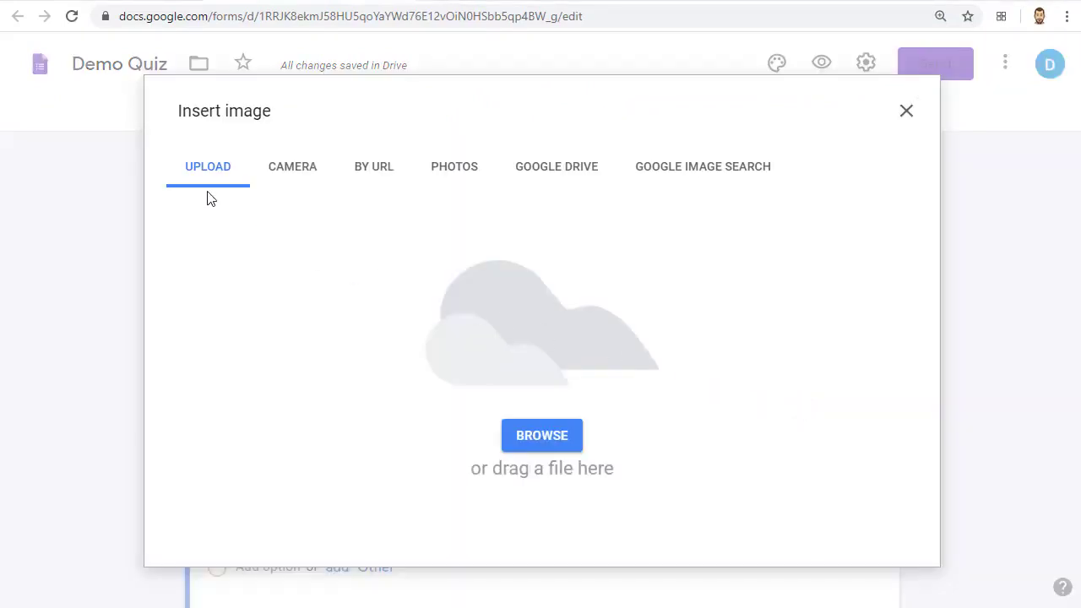
{"action": "left_click", "coordinate": [693, 173]}
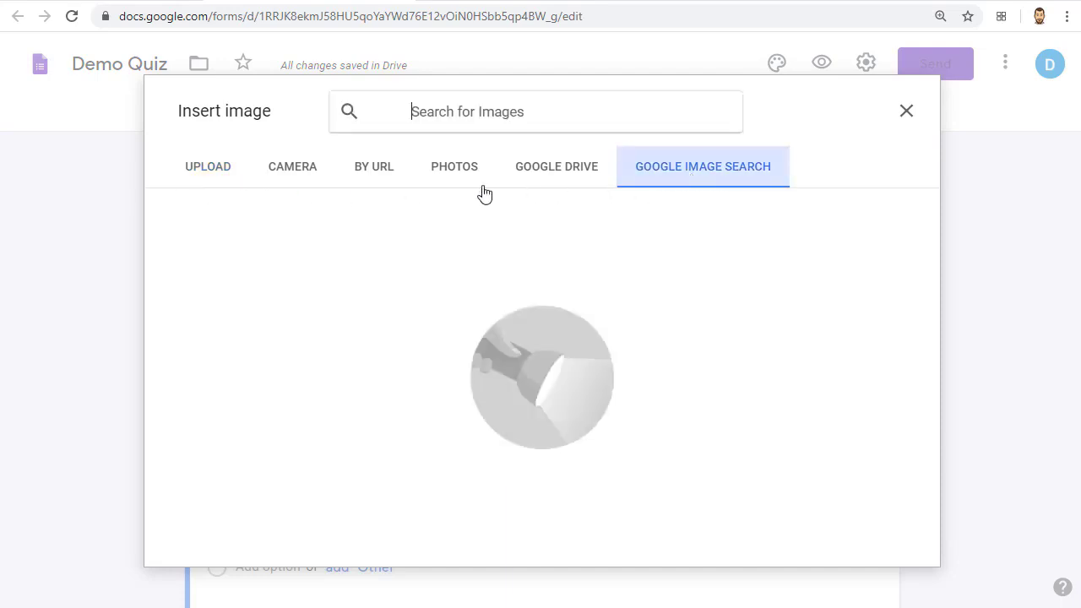
{"action": "type", "text": "Snake"}
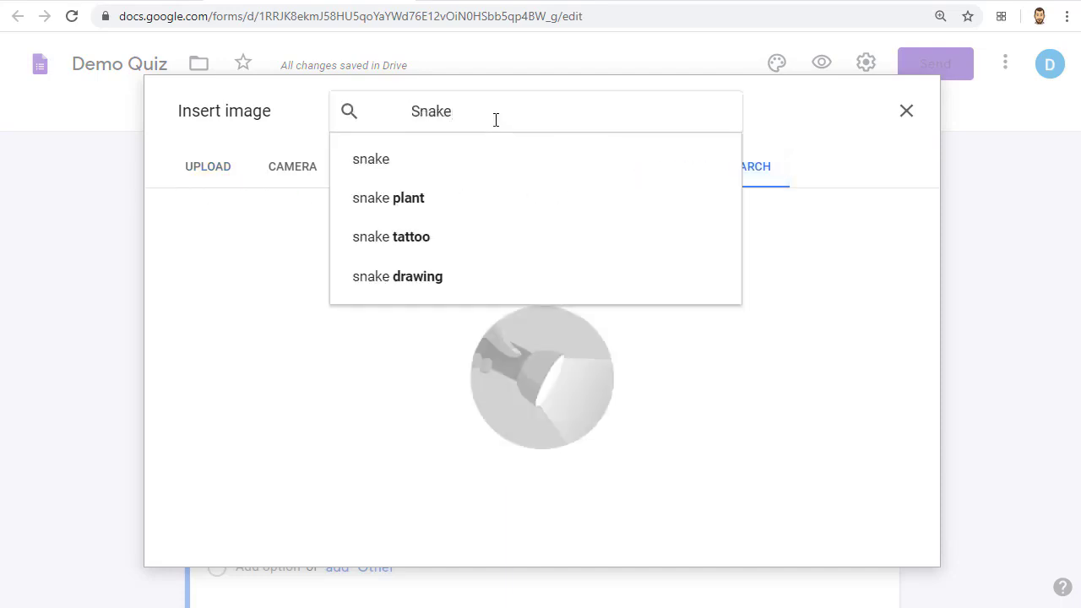
{"action": "key", "text": "Return"}
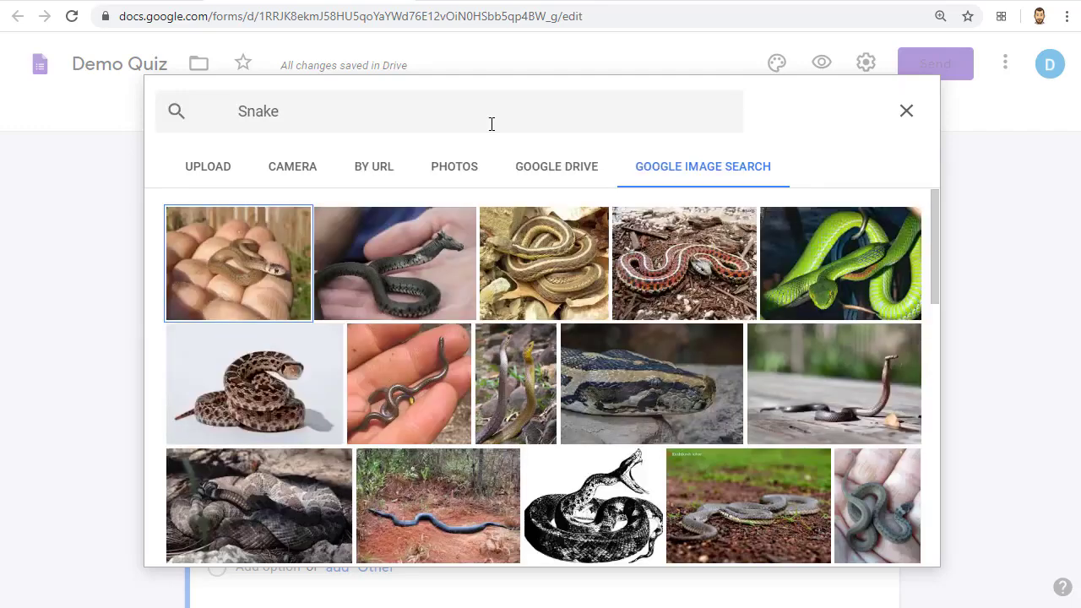
{"action": "left_click", "coordinate": [768, 270]}
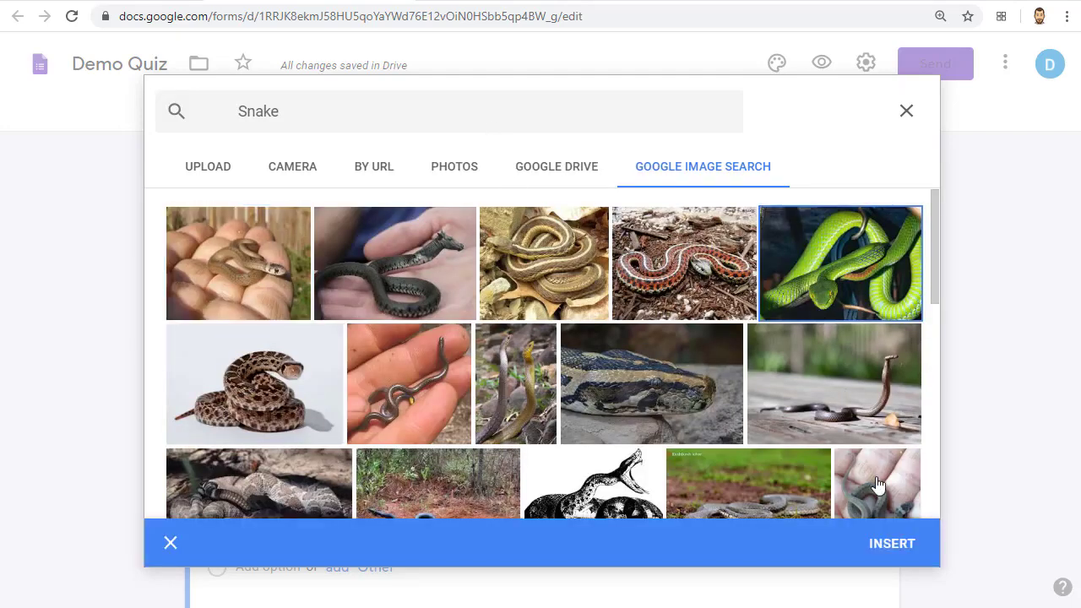
{"action": "left_click", "coordinate": [890, 544]}
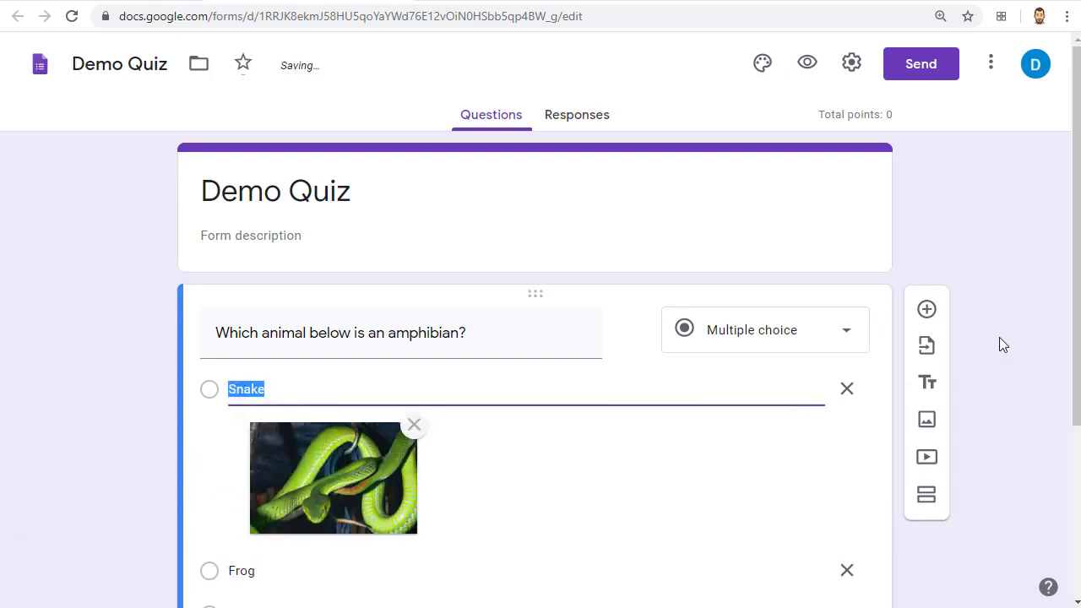
- Set the amphibian question's answer key to 1 point with Frog as the correct answer
{"action": "scroll", "coordinate": [100, 366], "scroll_direction": "down", "scroll_amount": 6}
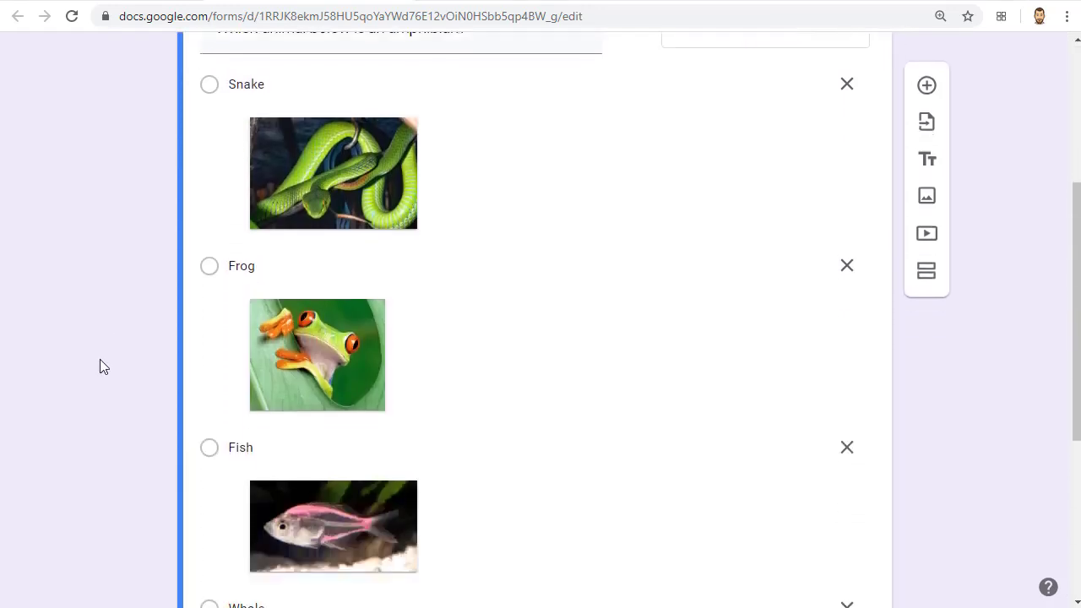
{"action": "scroll", "coordinate": [99, 366], "scroll_direction": "down", "scroll_amount": 2}
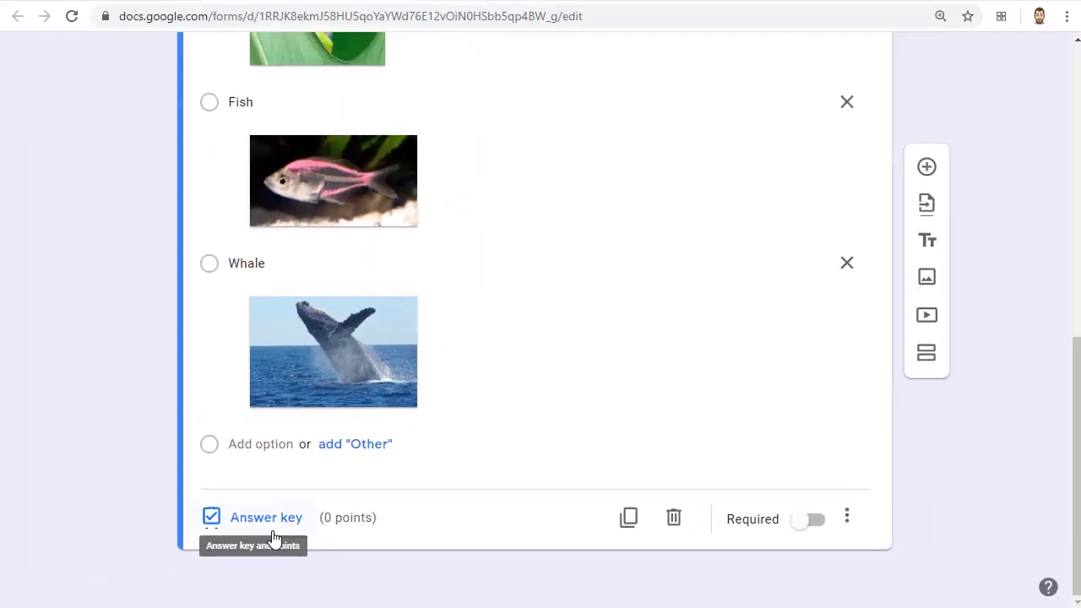
{"action": "left_click", "coordinate": [205, 549]}
{"action": "scroll", "coordinate": [275, 539], "scroll_direction": "up", "scroll_amount": 5}
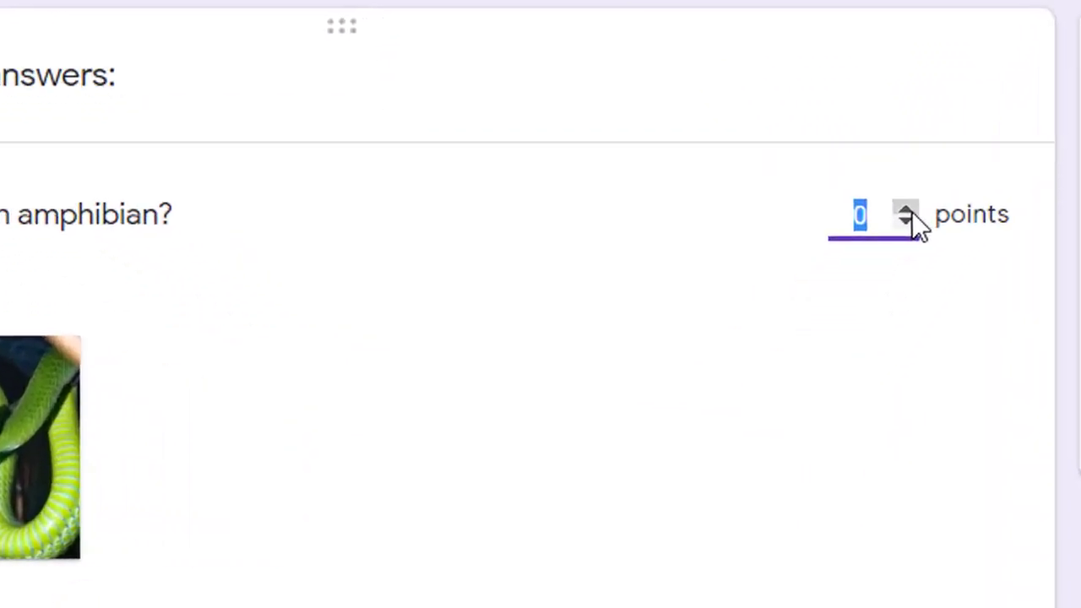
{"action": "left_click", "coordinate": [820, 381]}
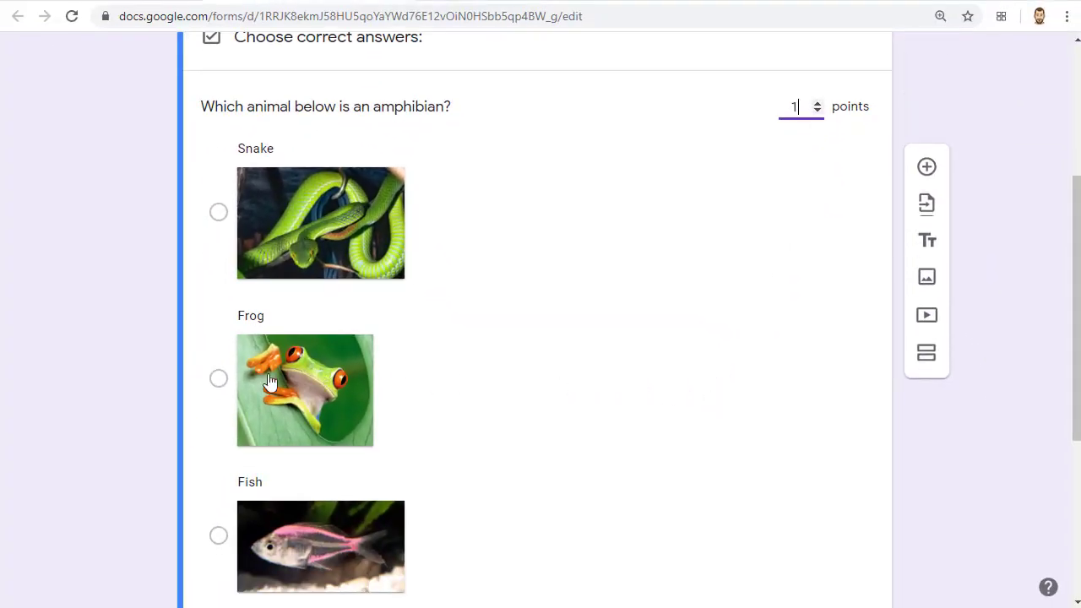
{"action": "left_click", "coordinate": [219, 379]}
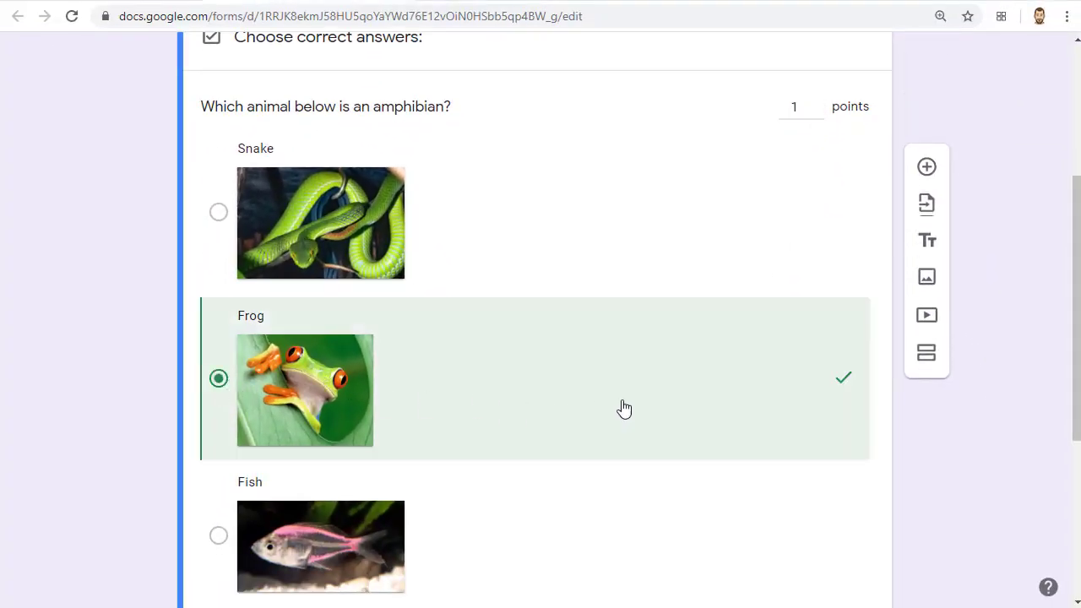
{"action": "scroll", "coordinate": [622, 406], "scroll_direction": "down", "scroll_amount": 1}
{"action": "scroll", "coordinate": [623, 408], "scroll_direction": "down", "scroll_amount": 3}
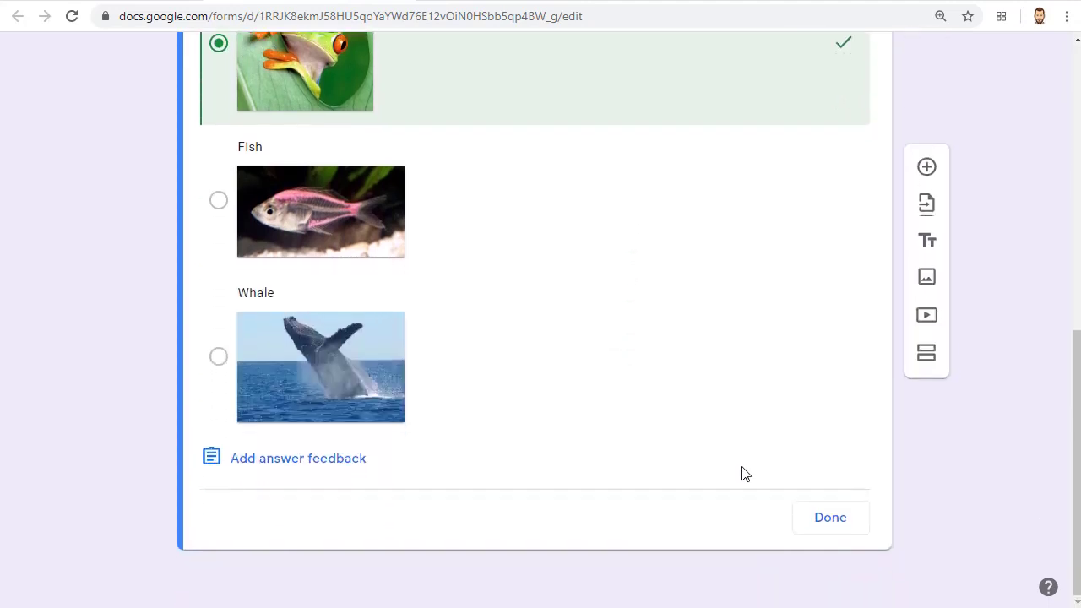
{"action": "left_click", "coordinate": [830, 519]}
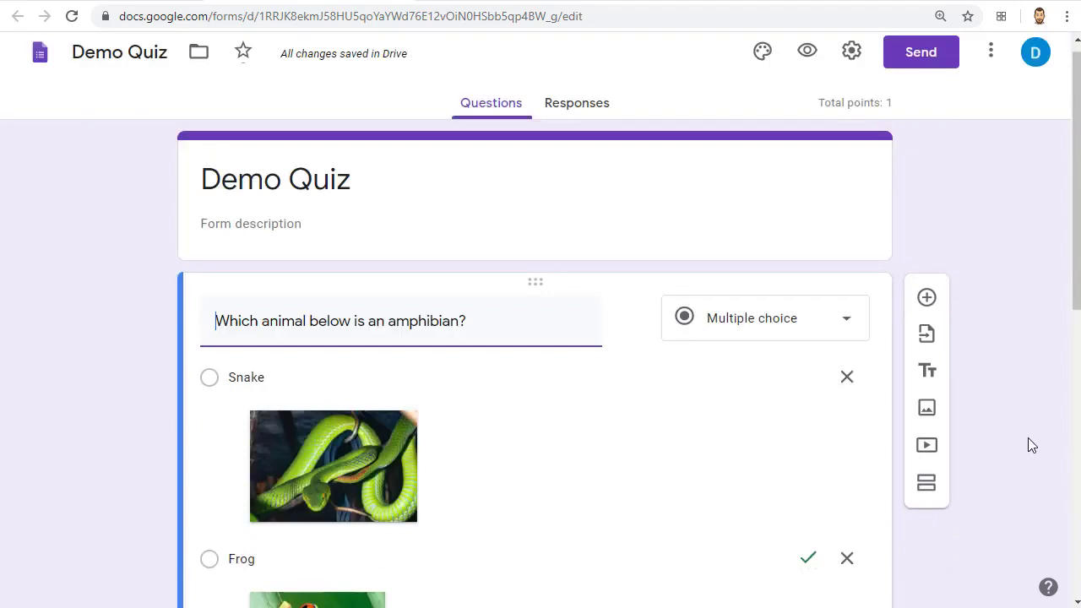
- Make the amphibian question required
{"action": "scroll", "coordinate": [1012, 292], "scroll_direction": "down", "scroll_amount": 7}
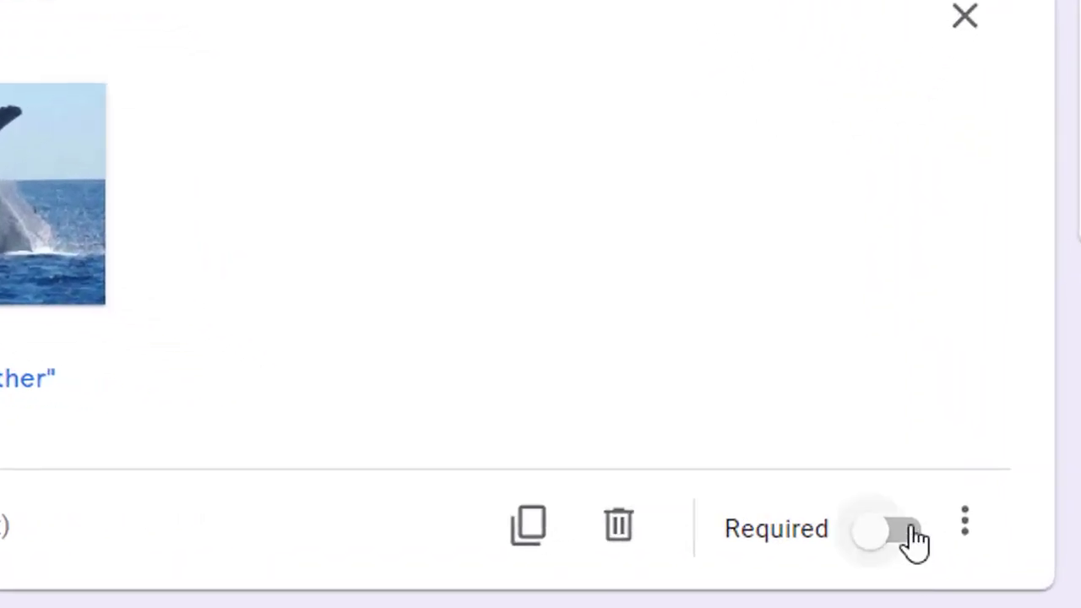
{"action": "left_click", "coordinate": [819, 521]}
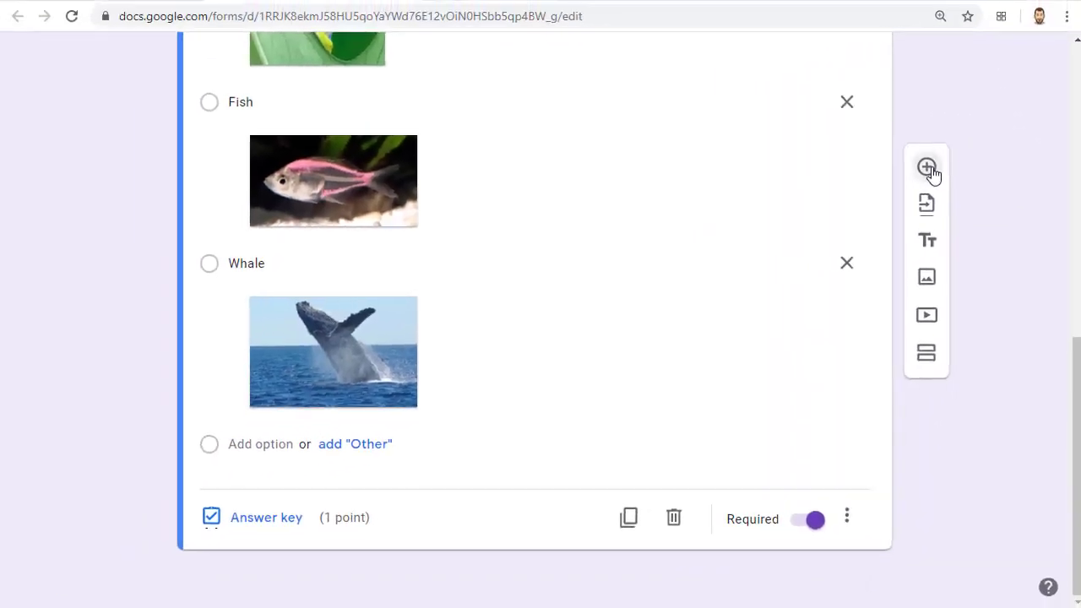
- Add a short-answer question asking "What is the tallest mountain in the world?" below the amphibian question
{"action": "left_click", "coordinate": [779, 84]}
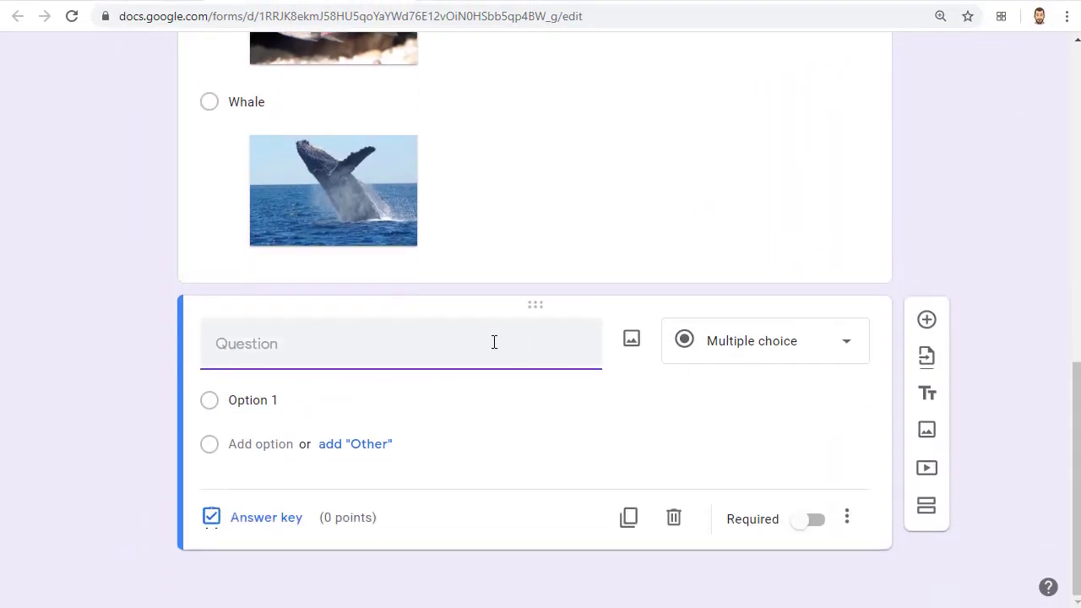
{"action": "type", "text": "What is the tallest mountain in the world?"}
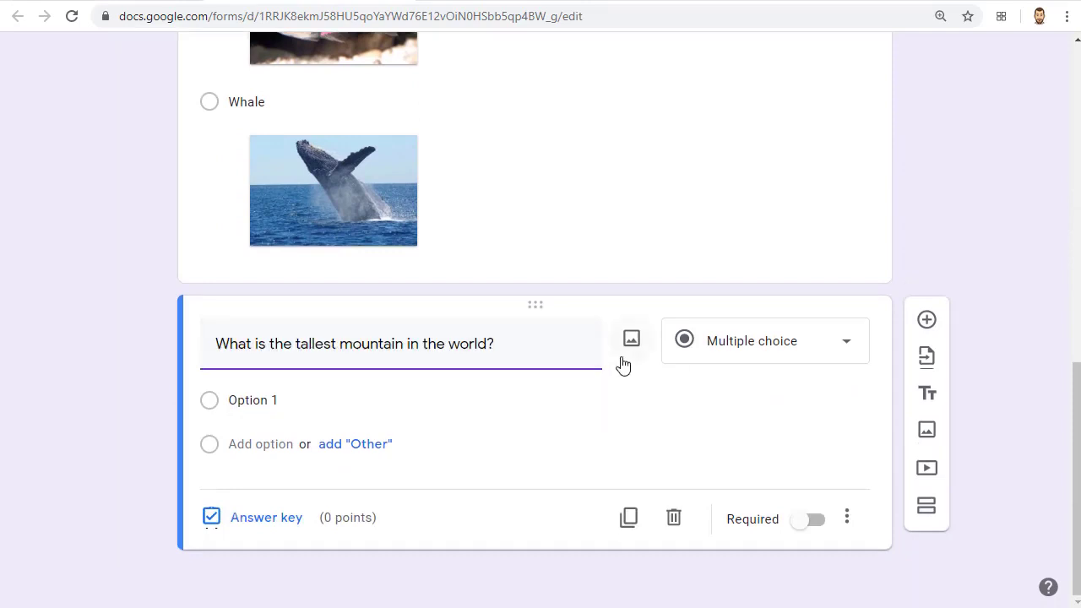
{"action": "left_click", "coordinate": [777, 352]}
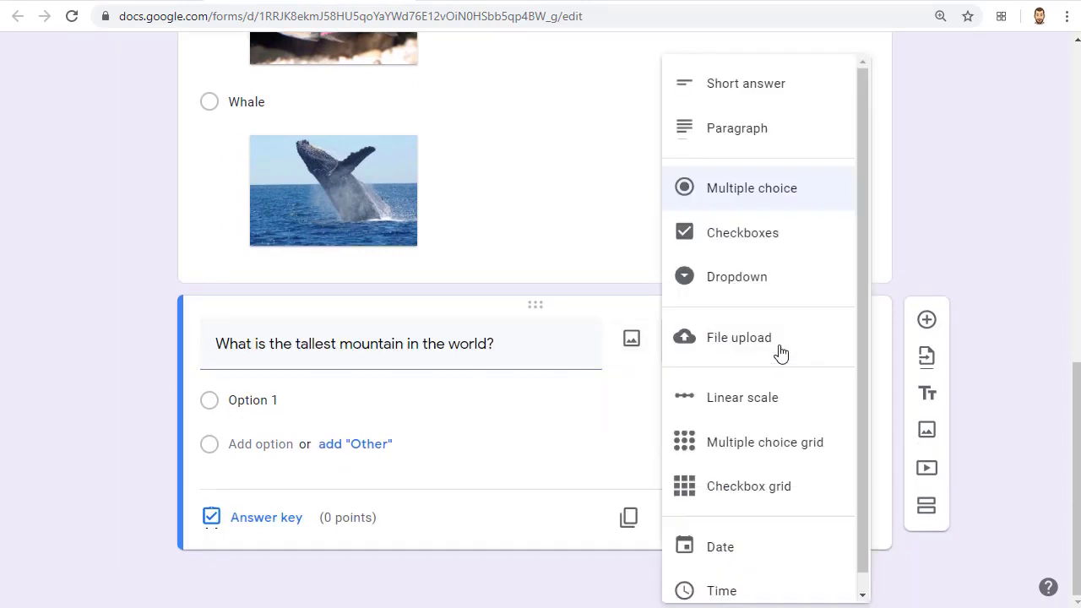
{"action": "left_click", "coordinate": [768, 94]}
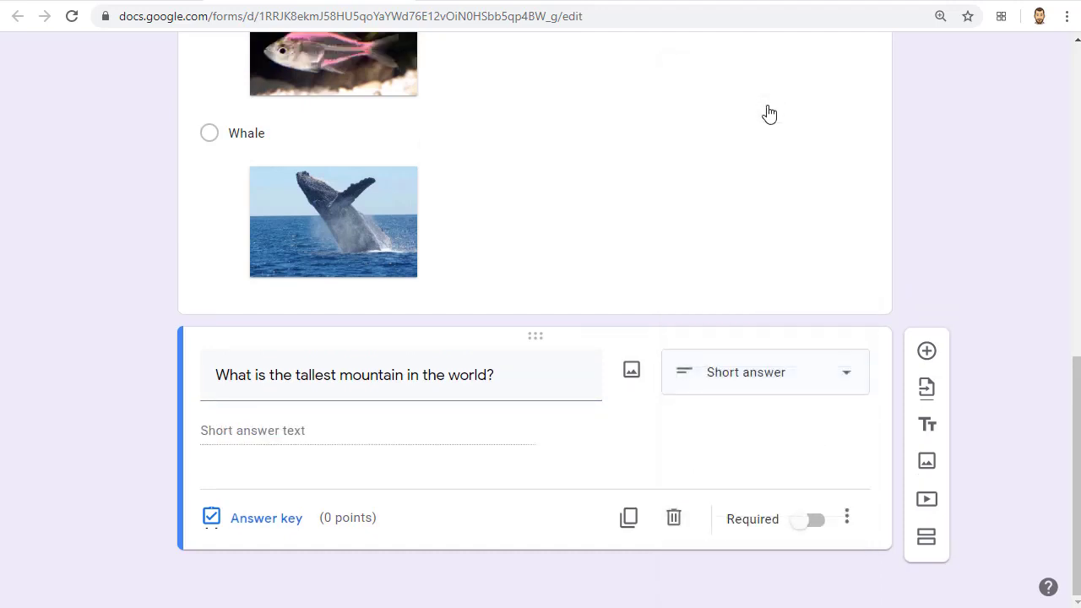
- Give the tallest mountain question 1 point and list Mount Everest as a correct answer in its answer key
{"action": "left_click", "coordinate": [266, 529]}
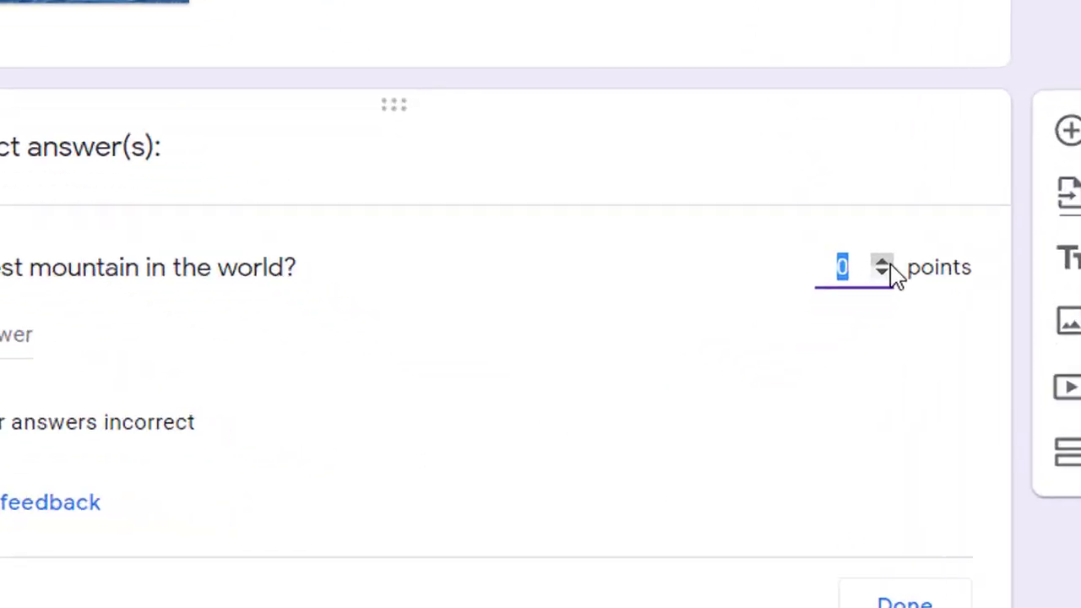
{"action": "left_click", "coordinate": [881, 263]}
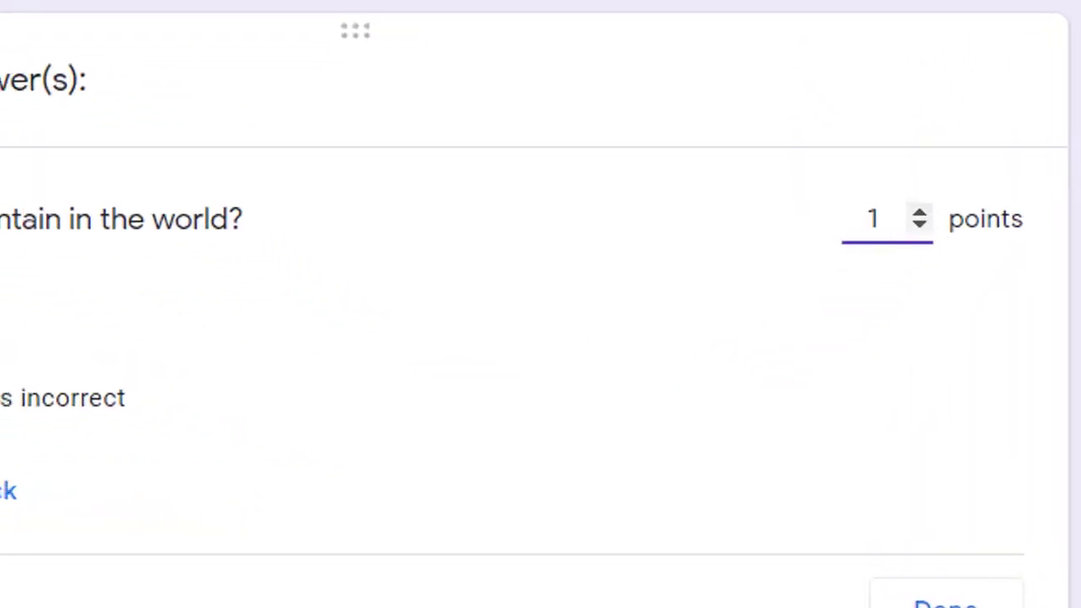
{"action": "triple_click", "coordinate": [0, 307]}
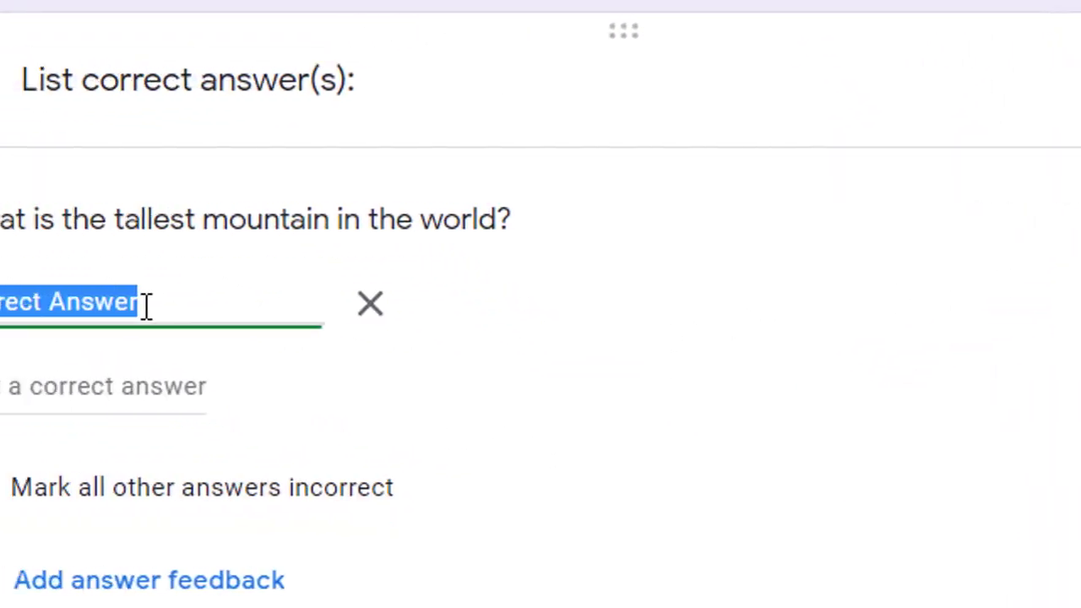
{"action": "type", "text": "Mount Everest"}
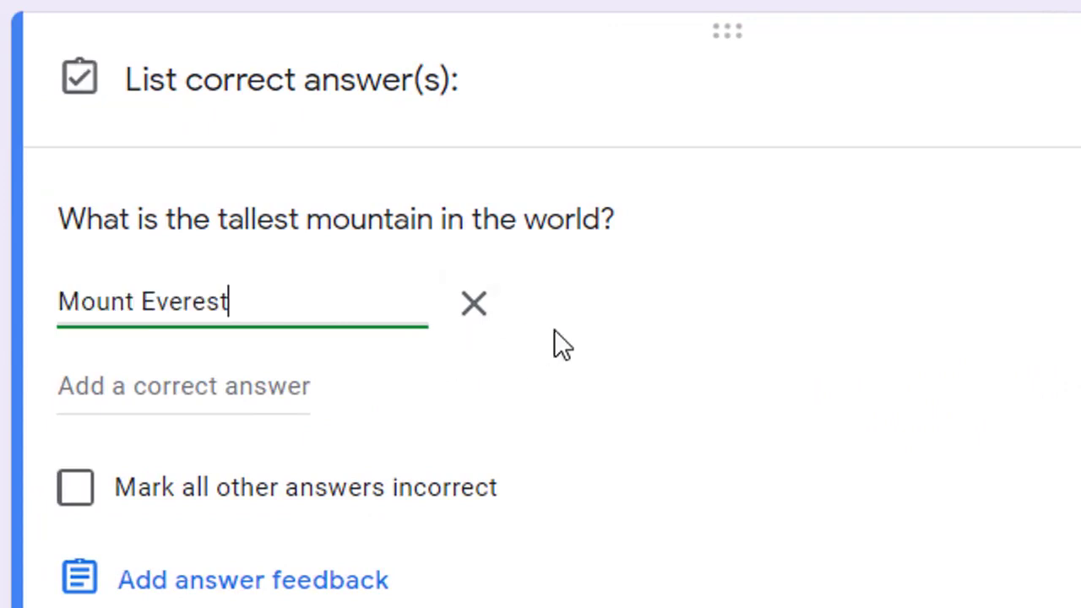
{"action": "left_click", "coordinate": [664, 322]}
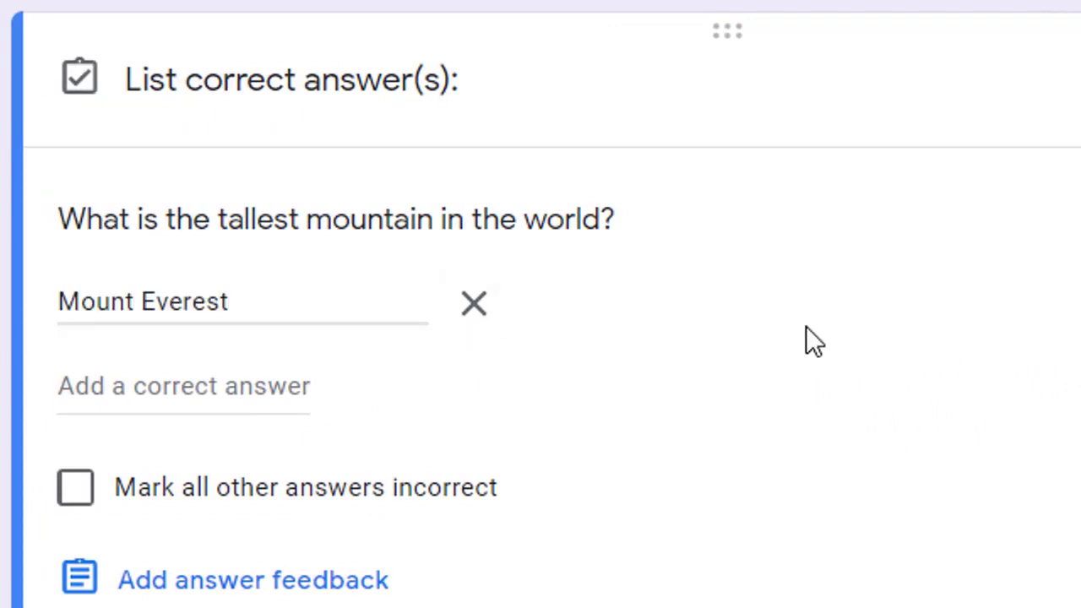
- Add Everest and Mt Everest as further accepted answers for the tallest mountain question and finish its answer key
{"action": "left_click", "coordinate": [189, 395]}
{"action": "type", "text": "Everest"}
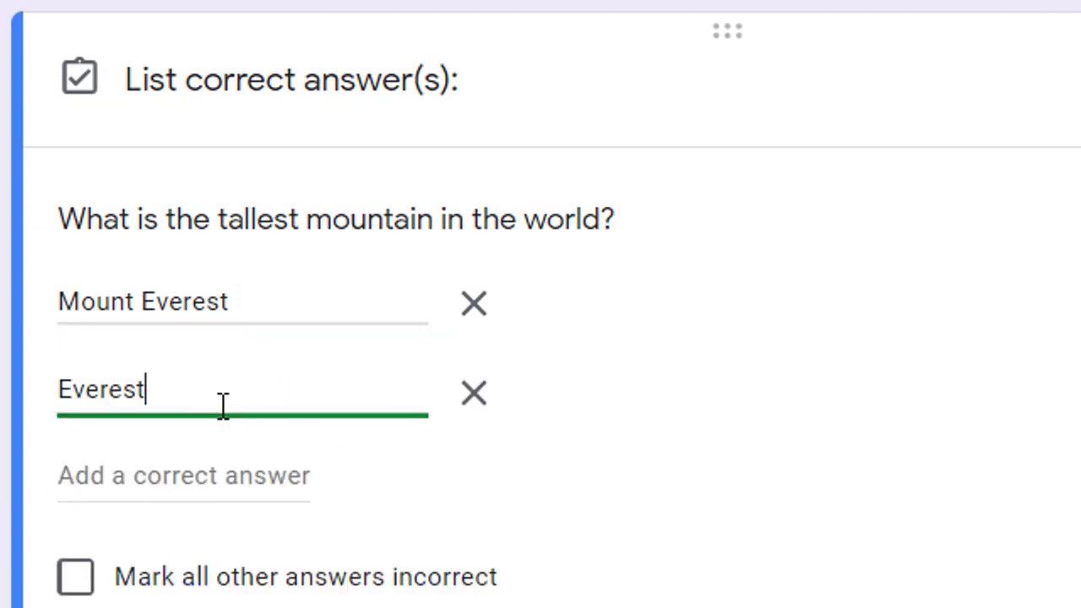
{"action": "left_click", "coordinate": [181, 473]}
{"action": "type", "text": "Everest"}
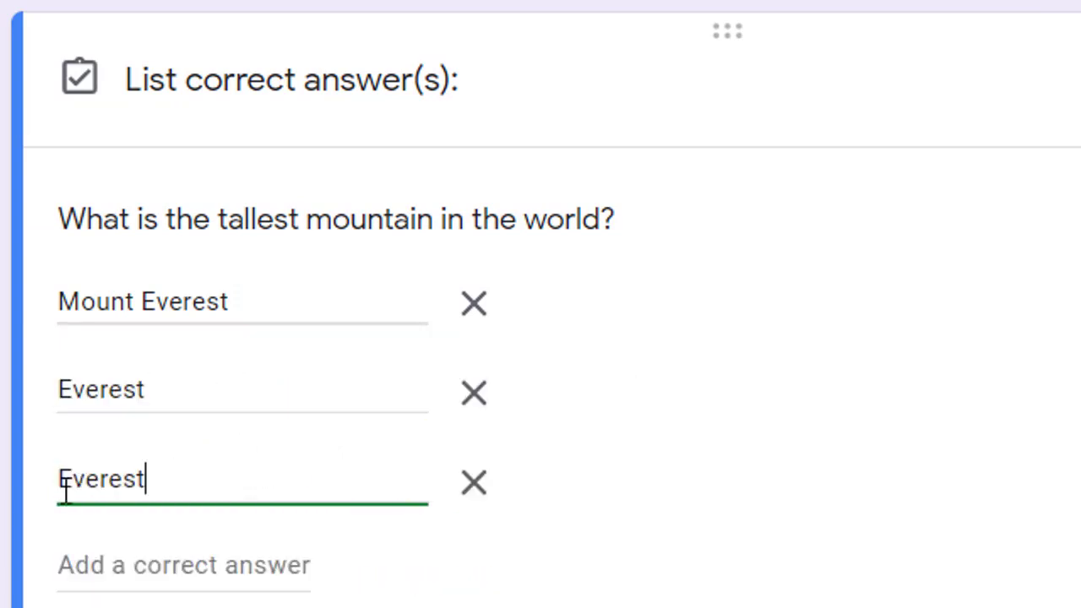
{"action": "left_click", "coordinate": [66, 492]}
{"action": "type", "text": "M"}
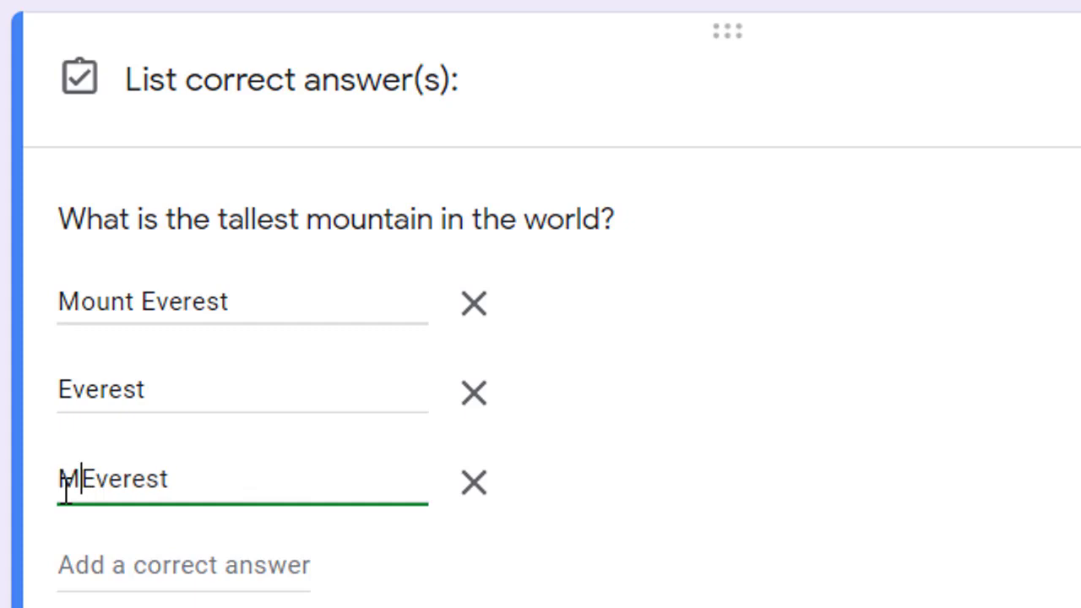
{"action": "type", "text": "t"}
{"action": "scroll", "coordinate": [794, 324], "scroll_direction": "down", "scroll_amount": 3}
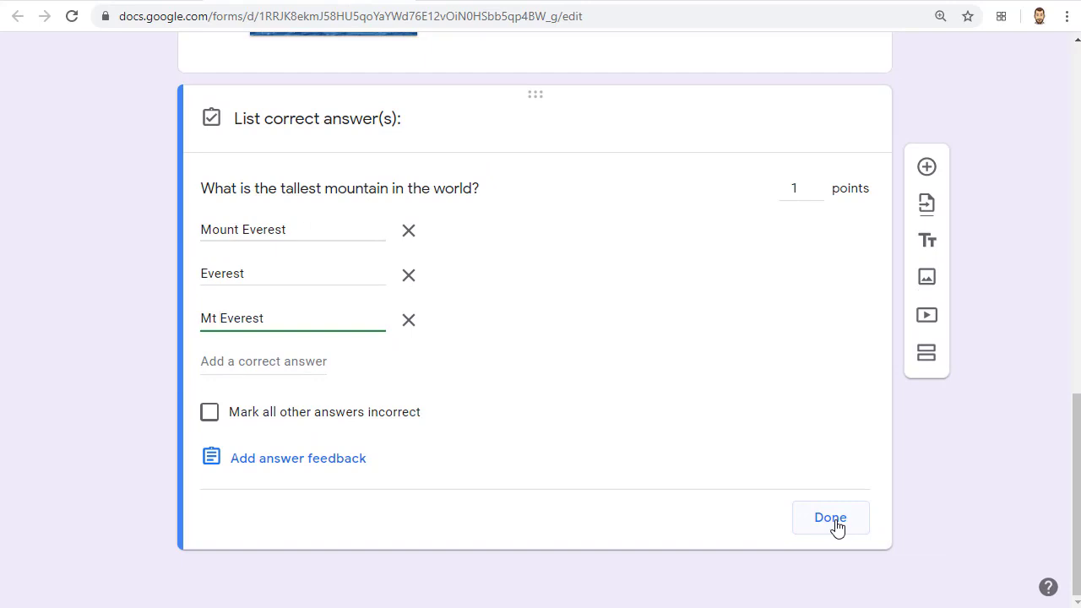
{"action": "left_click", "coordinate": [837, 525]}
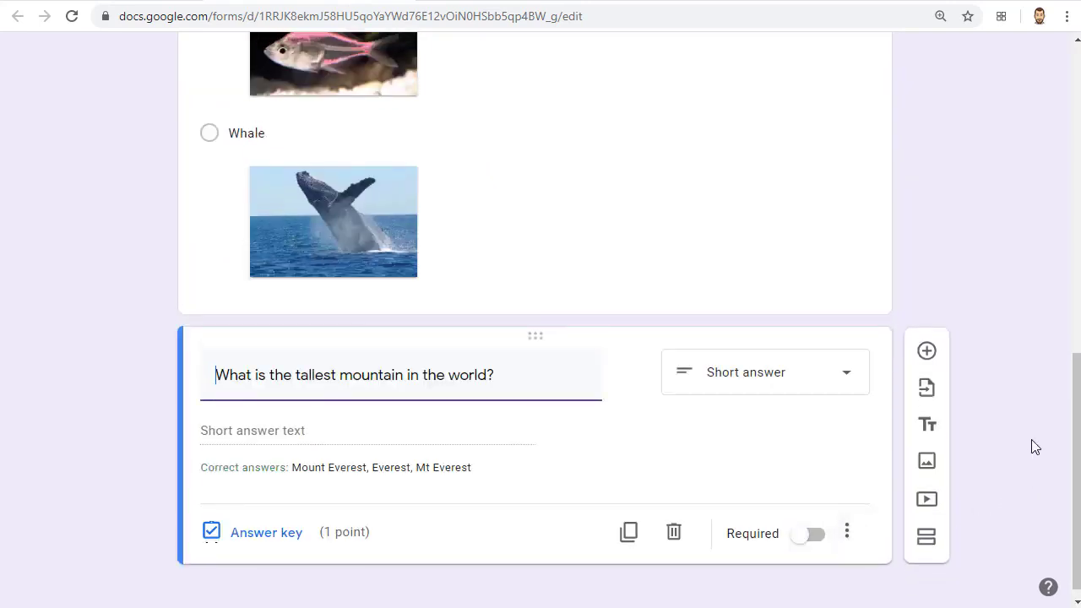
{"action": "left_click", "coordinate": [1032, 441]}
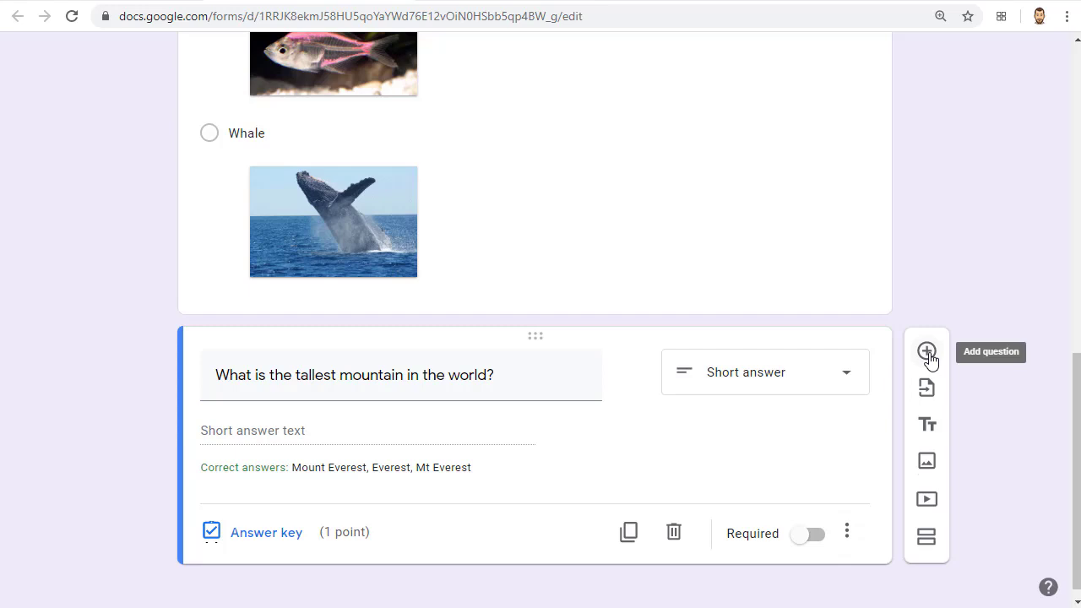
{"action": "left_click", "coordinate": [1009, 425]}
{"action": "scroll", "coordinate": [1007, 425], "scroll_direction": "down", "scroll_amount": 8}
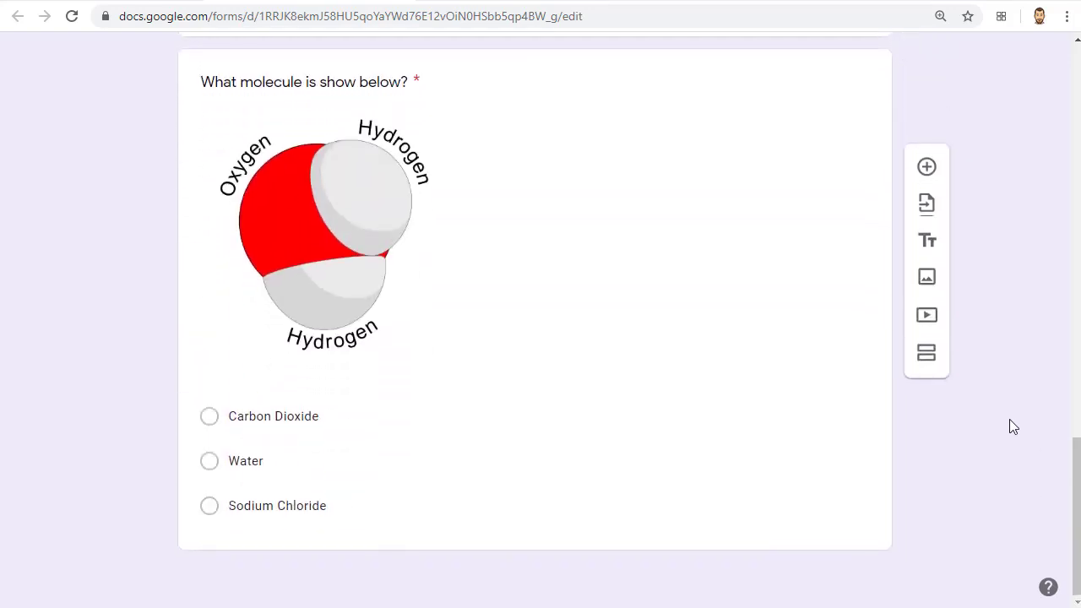
{"action": "left_click", "coordinate": [927, 278]}
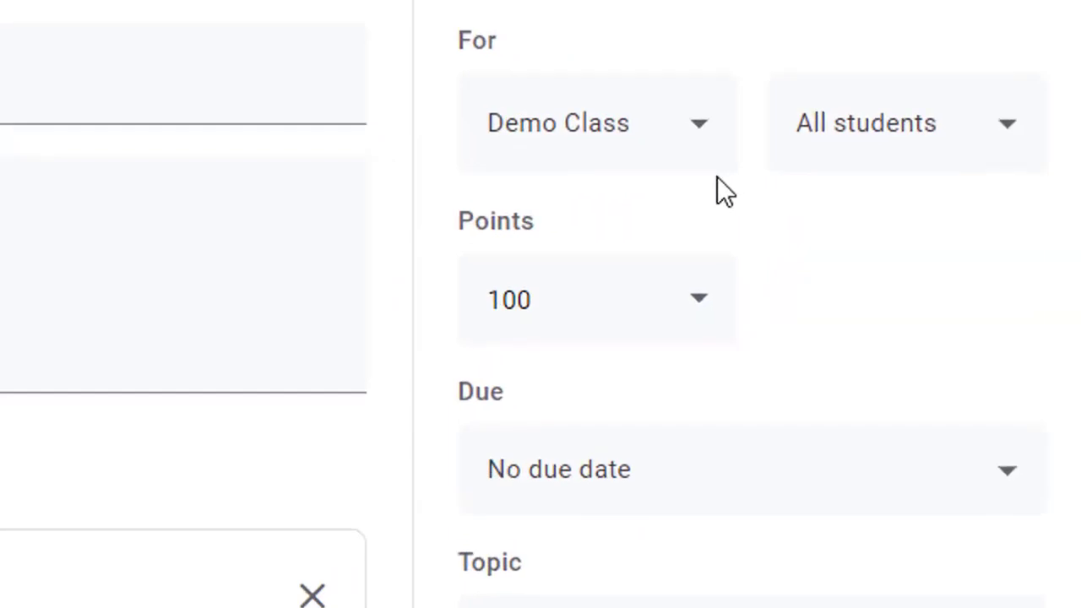
{"action": "left_click", "coordinate": [692, 153]}
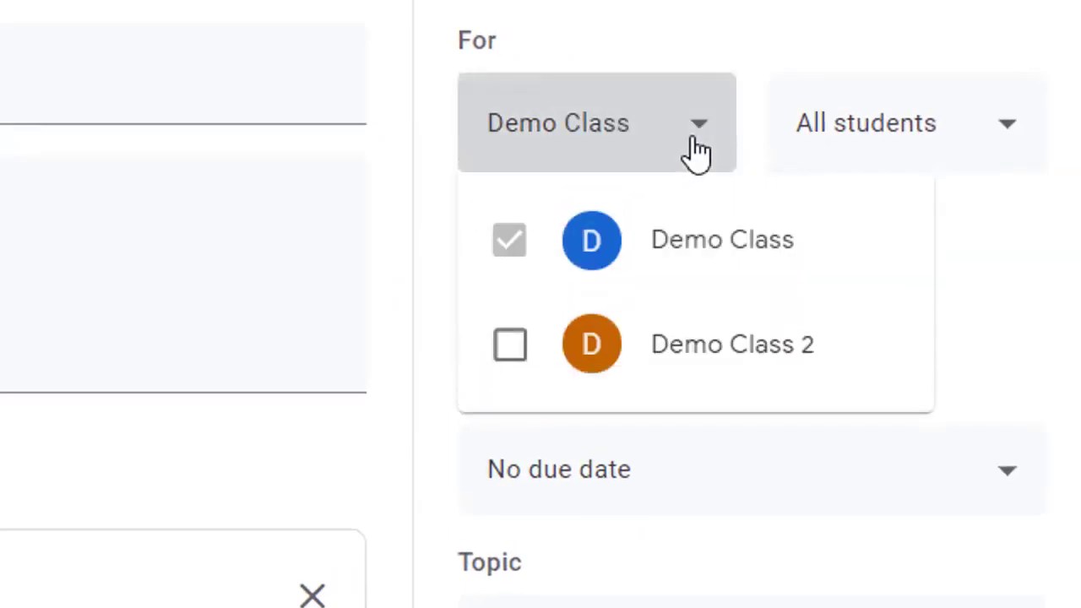
{"action": "left_click", "coordinate": [697, 152]}
{"action": "left_click", "coordinate": [1011, 144]}
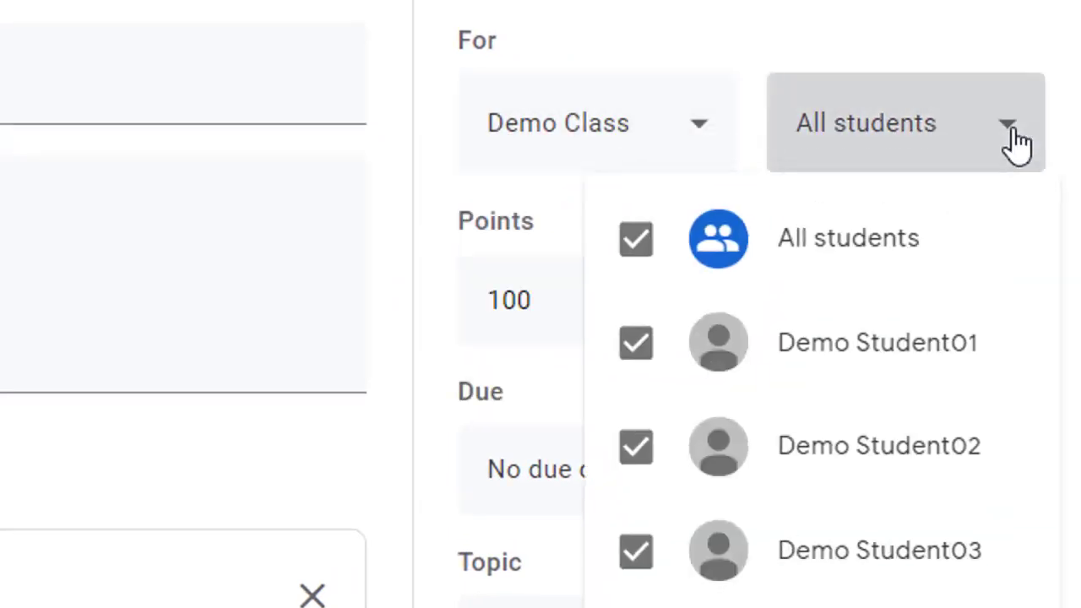
{"action": "left_click", "coordinate": [1016, 143]}
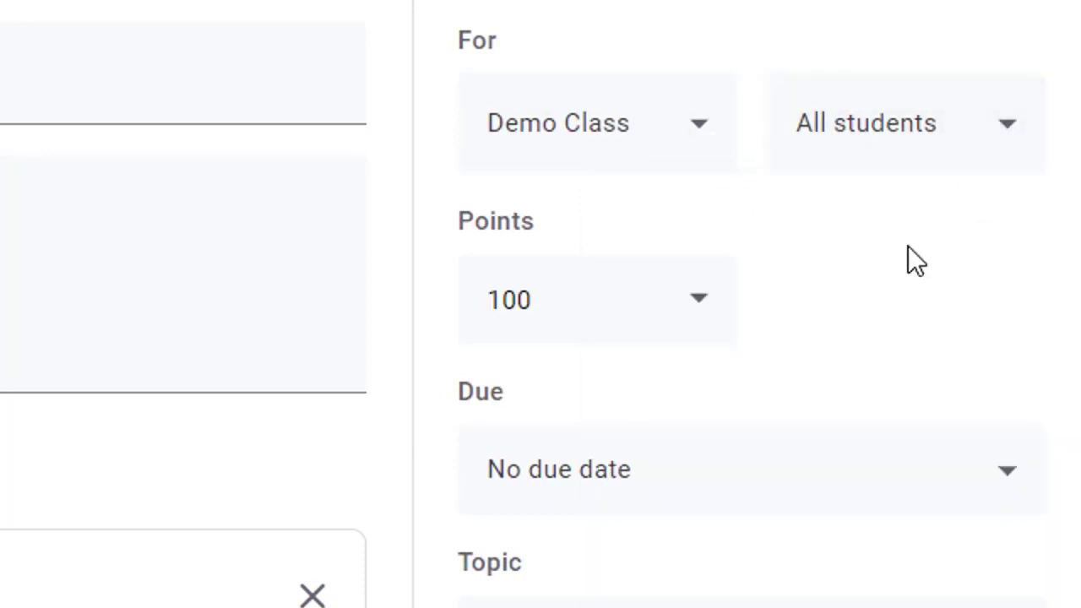
- Set the Demo Quiz assignment's points to 5 and file it under the Unit 1 topic
{"action": "left_click", "coordinate": [596, 293]}
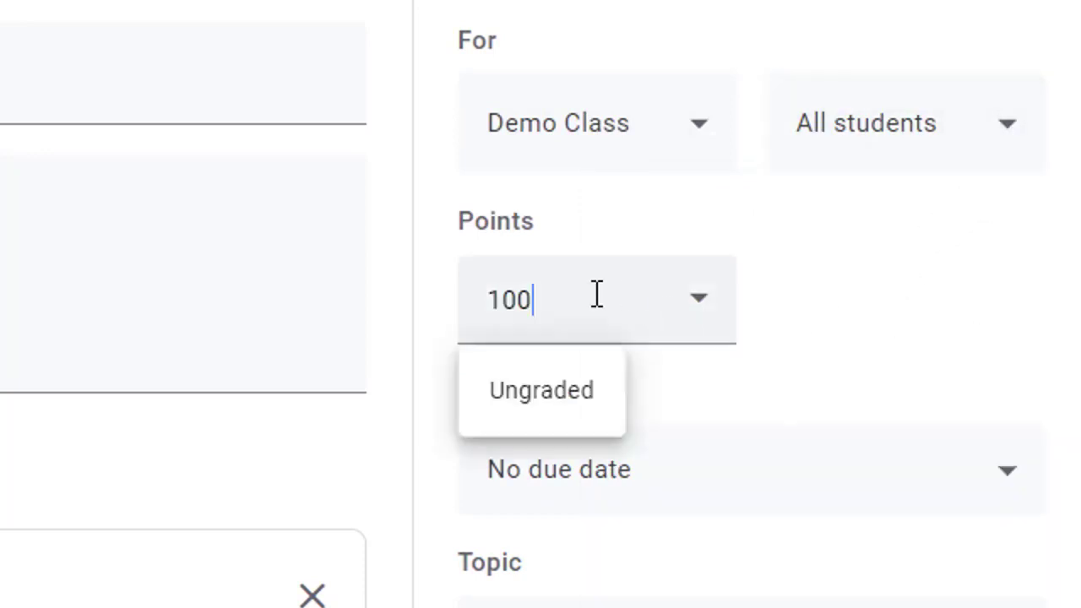
{"action": "double_click", "coordinate": [591, 292]}
{"action": "type", "text": "5"}
{"action": "left_click", "coordinate": [876, 307]}
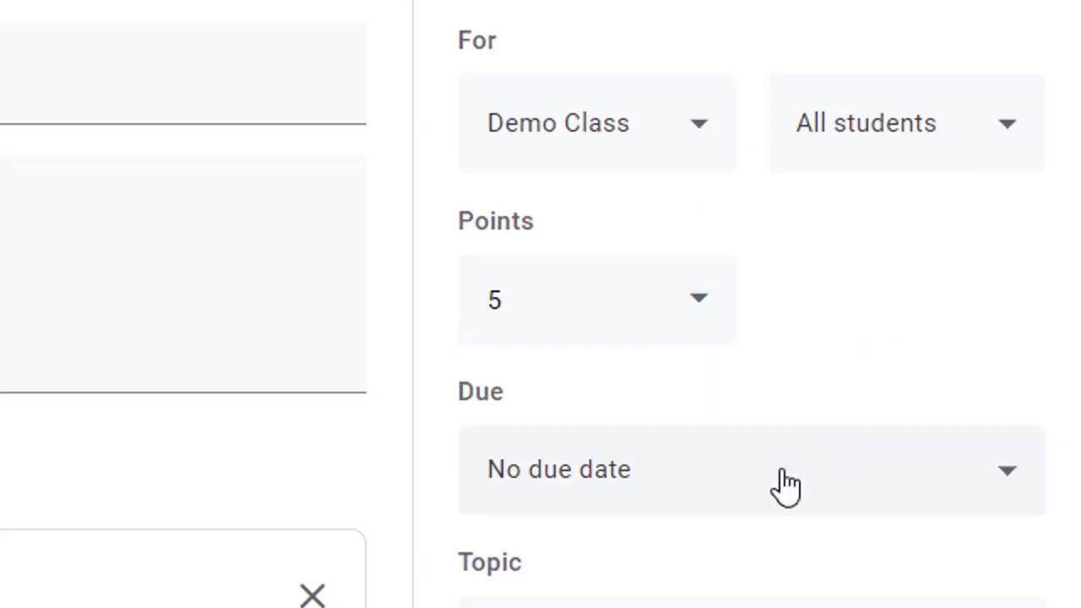
{"action": "scroll", "coordinate": [767, 541], "scroll_direction": "down", "scroll_amount": 3}
{"action": "left_click", "coordinate": [763, 425]}
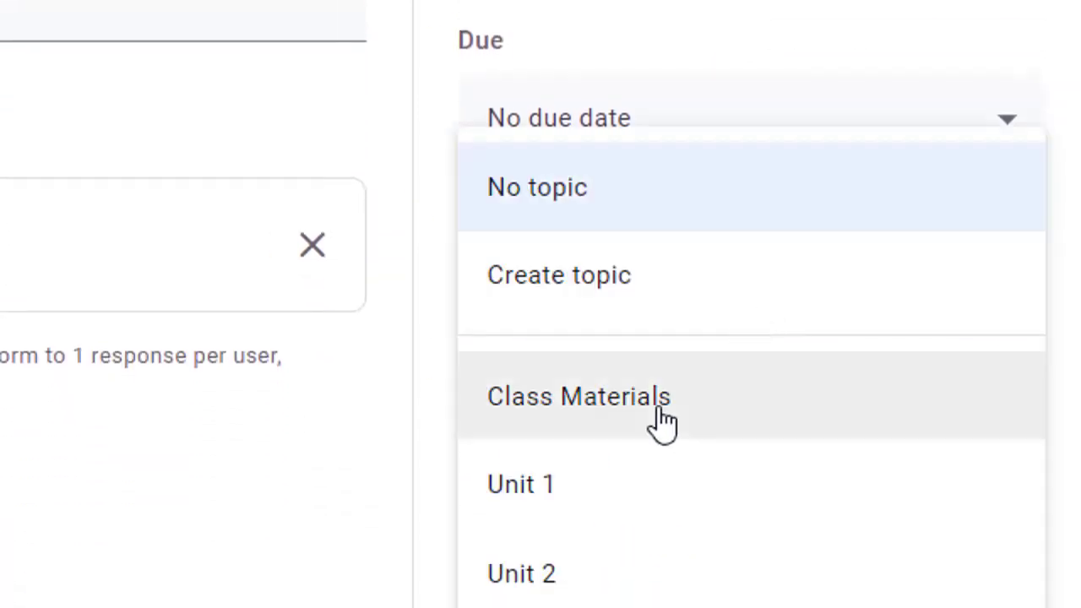
{"action": "left_click", "coordinate": [642, 490]}
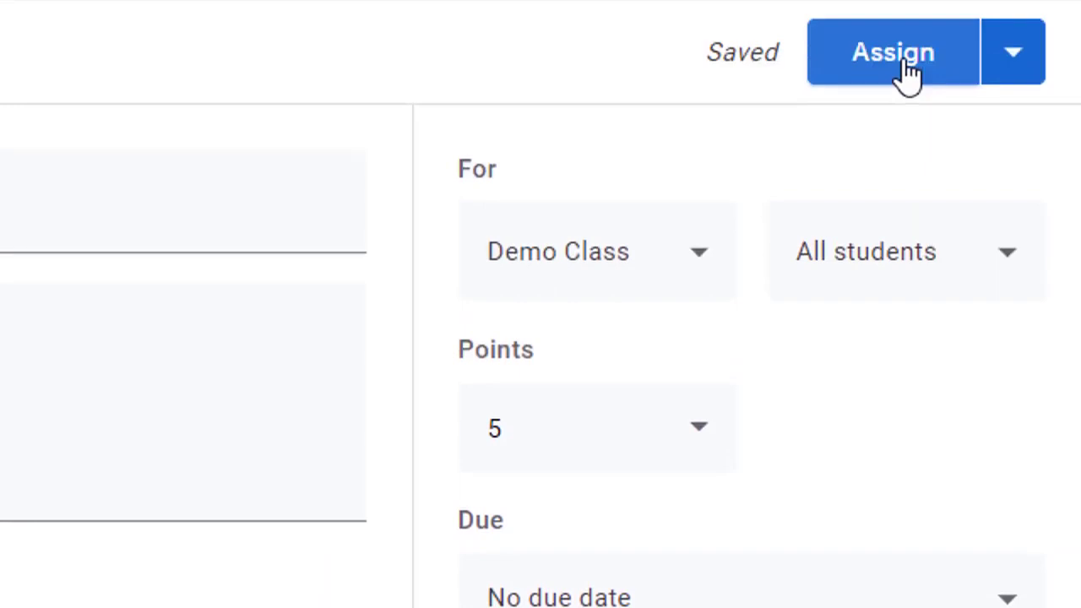
{"action": "left_click", "coordinate": [1018, 80]}
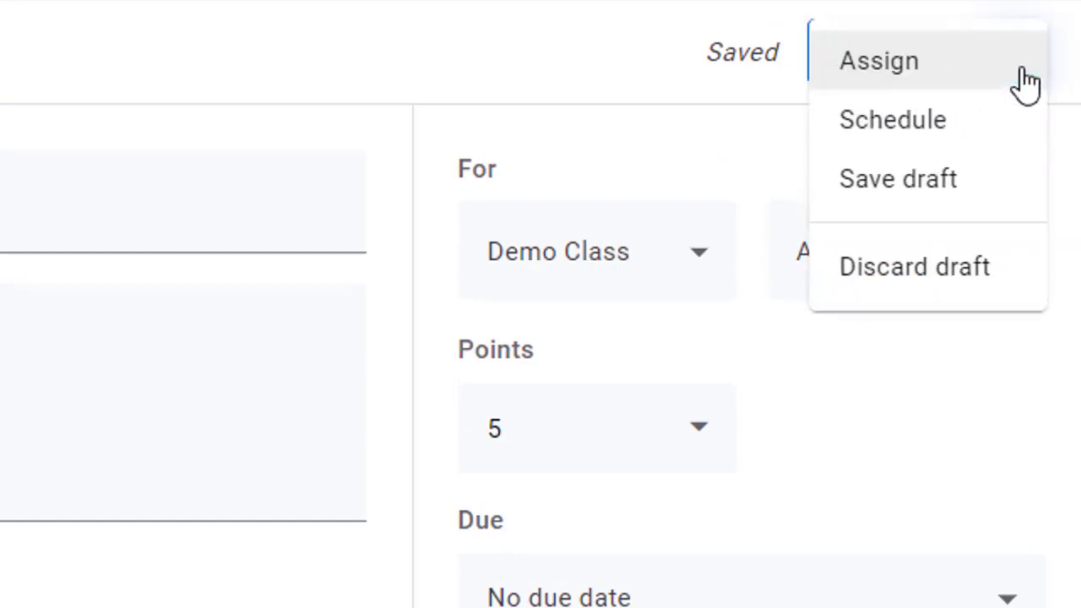
{"action": "left_click", "coordinate": [990, 127]}
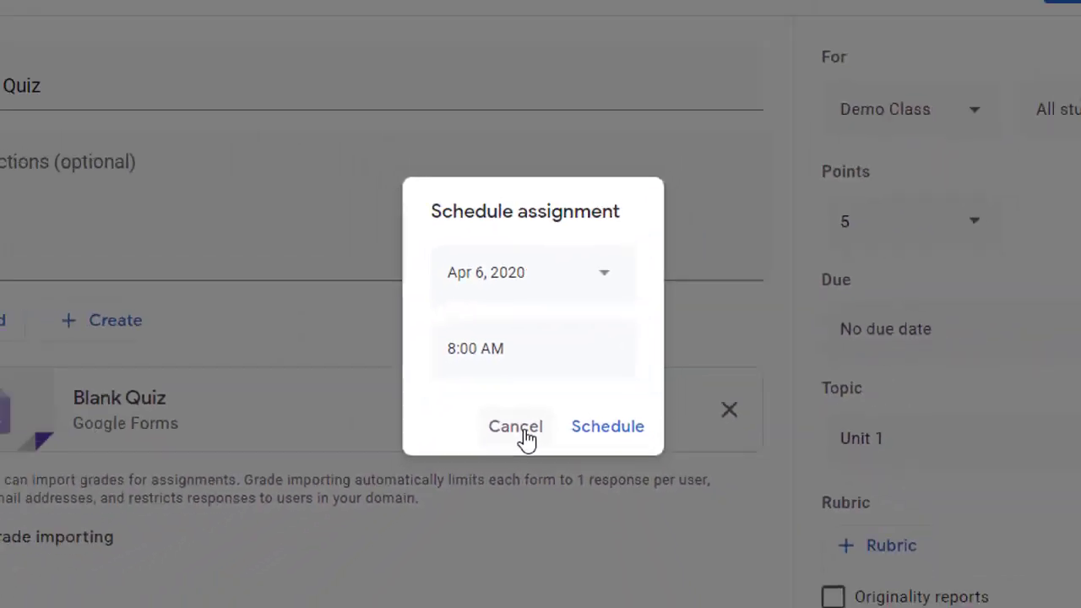
{"action": "left_click", "coordinate": [526, 435]}
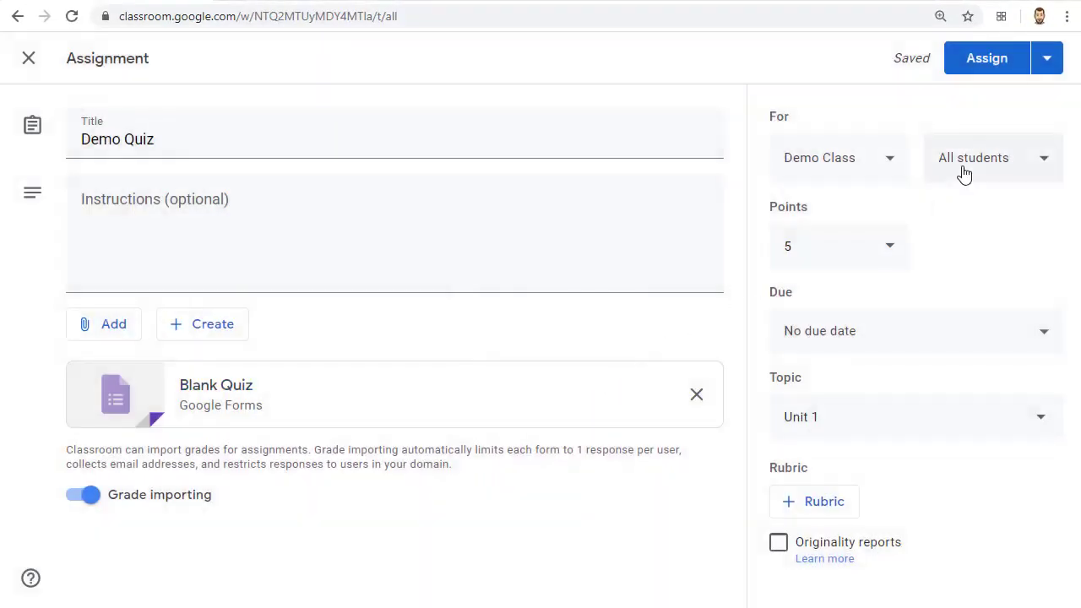
- Assign the Demo Quiz to all students of Demo Class immediately
{"action": "left_click", "coordinate": [997, 67]}
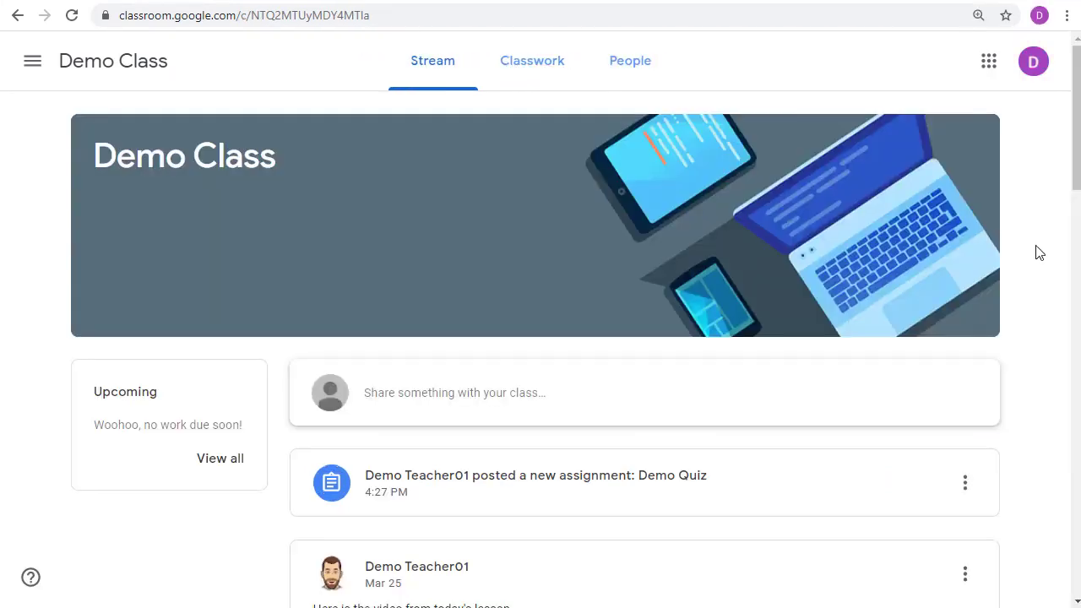
- From the student account, open the Demo Quiz form attached to the Unit 1 assignment in Demo Class's classwork
{"action": "left_click", "coordinate": [540, 74]}
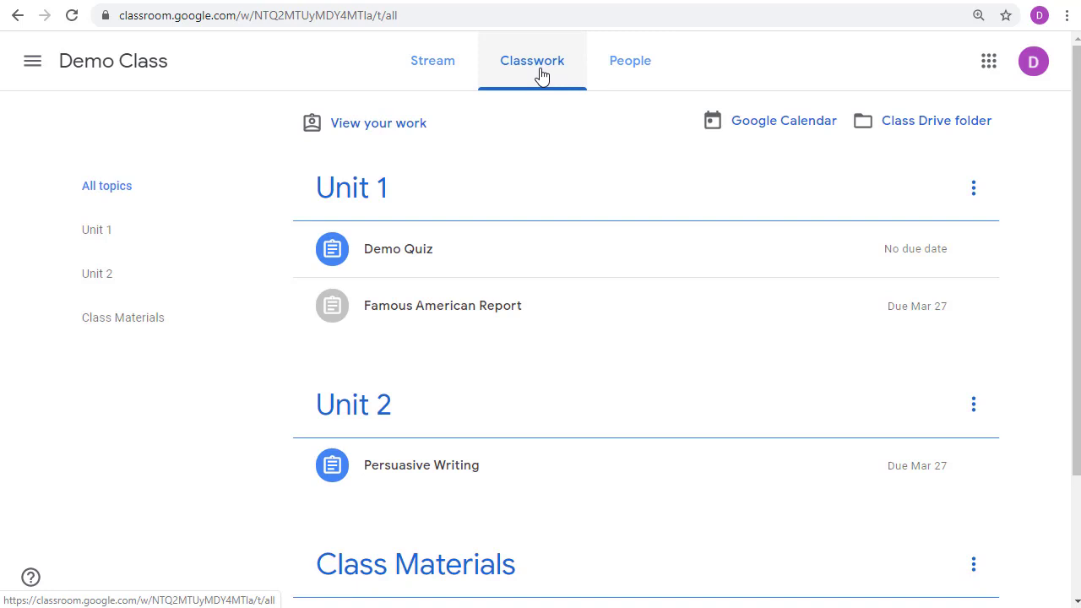
{"action": "left_click", "coordinate": [520, 257]}
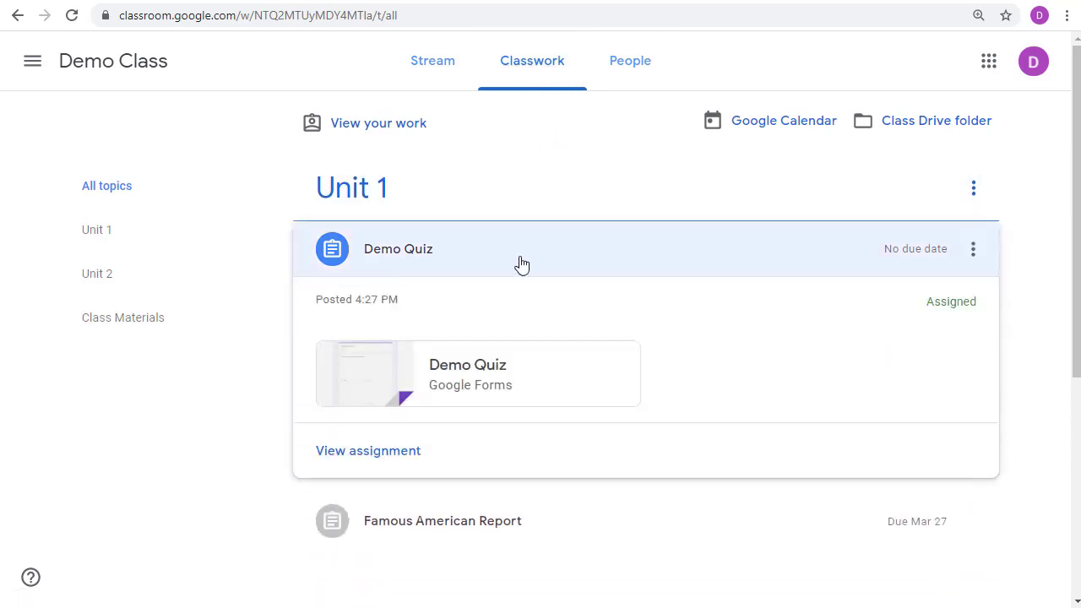
{"action": "left_click", "coordinate": [493, 377]}
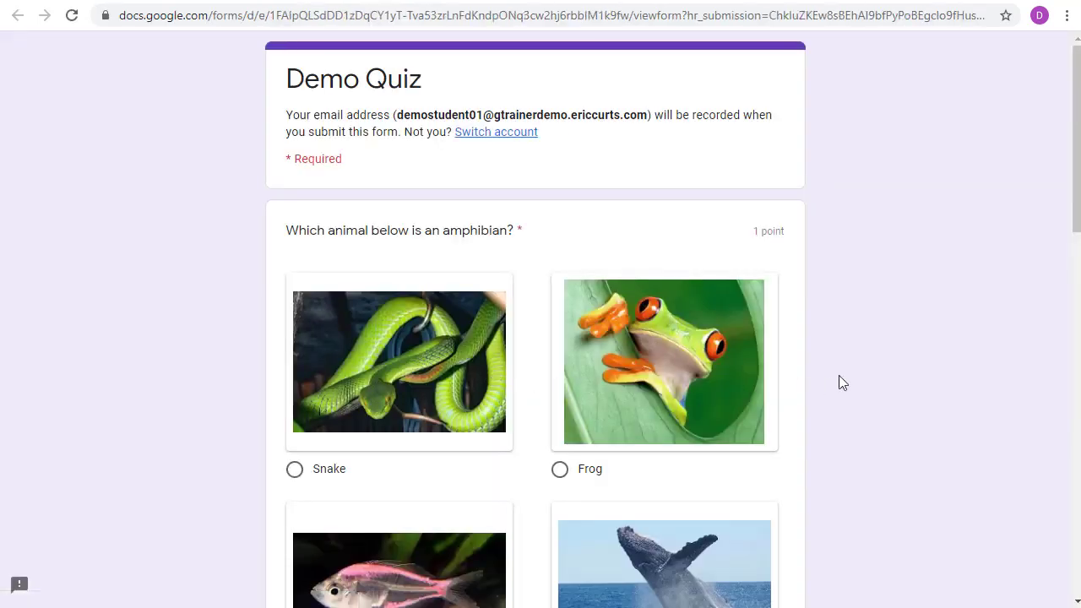
- Answer the amphibian question with Frog and the tallest mountain question with Mount Everest
{"action": "scroll", "coordinate": [909, 304], "scroll_direction": "down", "scroll_amount": 2}
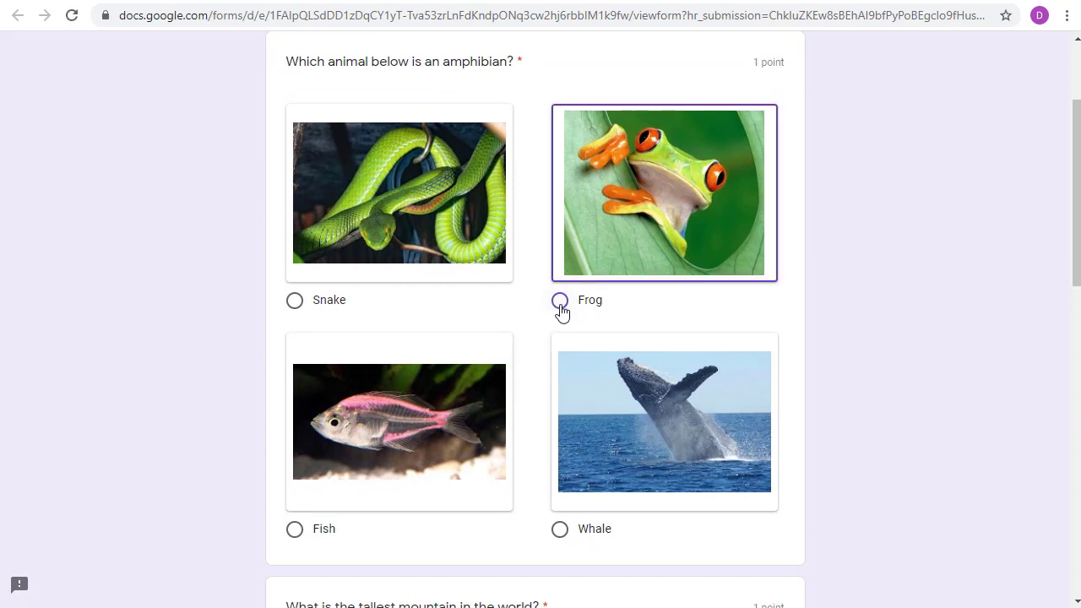
{"action": "left_click", "coordinate": [562, 311]}
{"action": "scroll", "coordinate": [850, 379], "scroll_direction": "down", "scroll_amount": 3}
{"action": "left_click", "coordinate": [451, 369]}
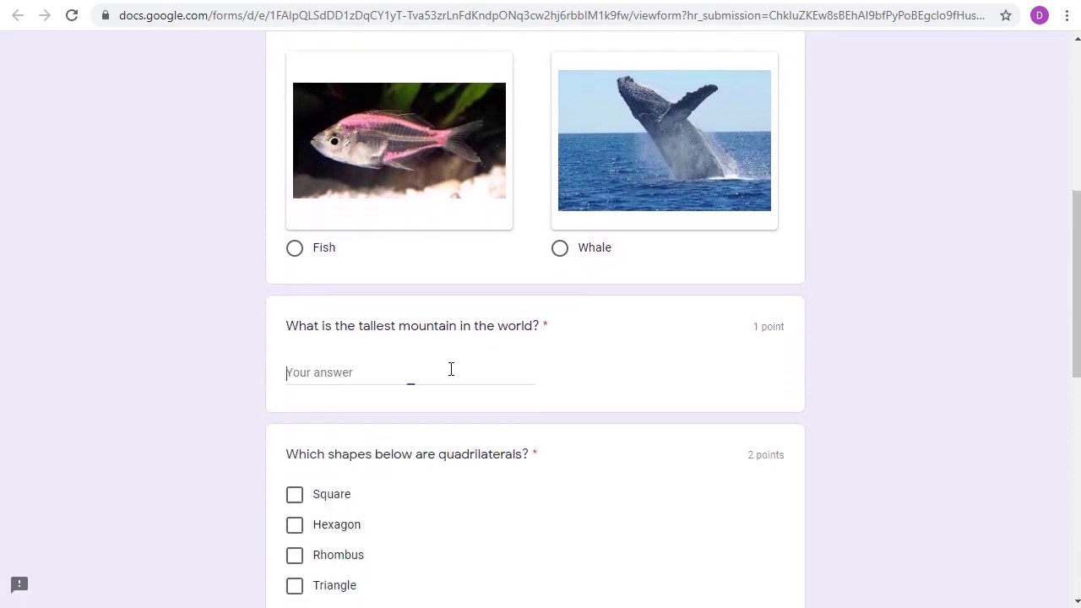
{"action": "type", "text": "Mount Everest"}
- Select Square and Rhombus as the answers to the quadrilaterals question
{"action": "scroll", "coordinate": [565, 391], "scroll_direction": "down", "scroll_amount": 3}
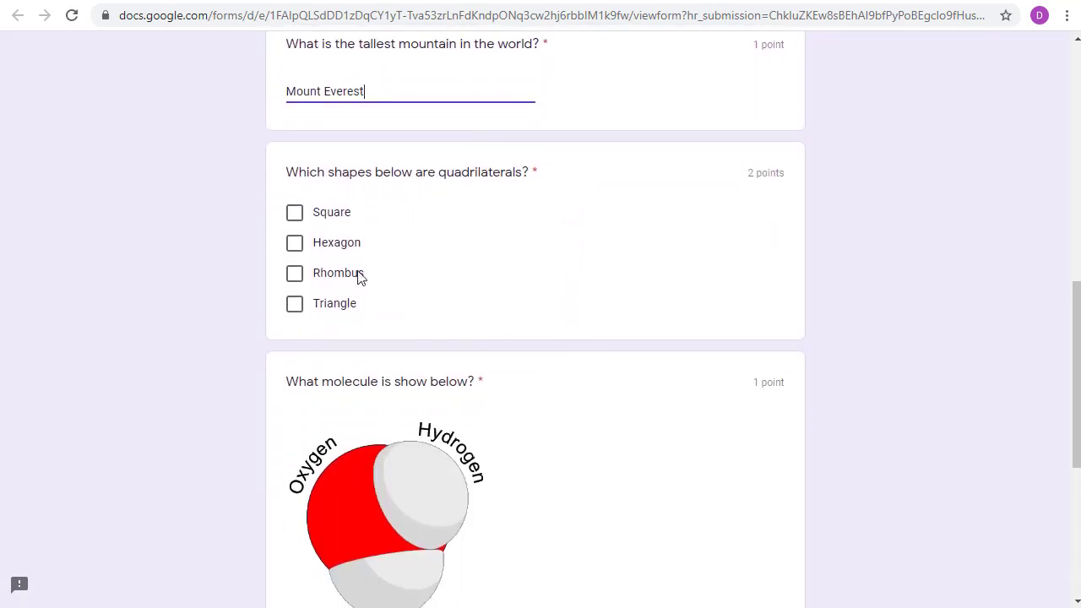
{"action": "left_click", "coordinate": [294, 214]}
{"action": "left_click", "coordinate": [294, 272]}
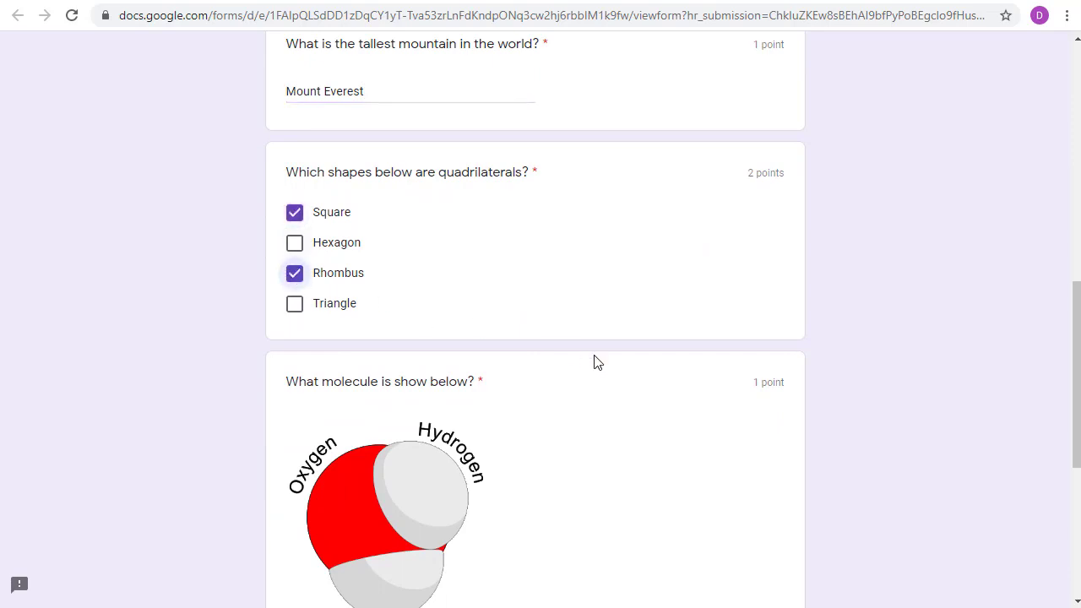
- Answer the molecule question with Carbon Dioxide and submit the quiz
{"action": "scroll", "coordinate": [604, 365], "scroll_direction": "down", "scroll_amount": 4}
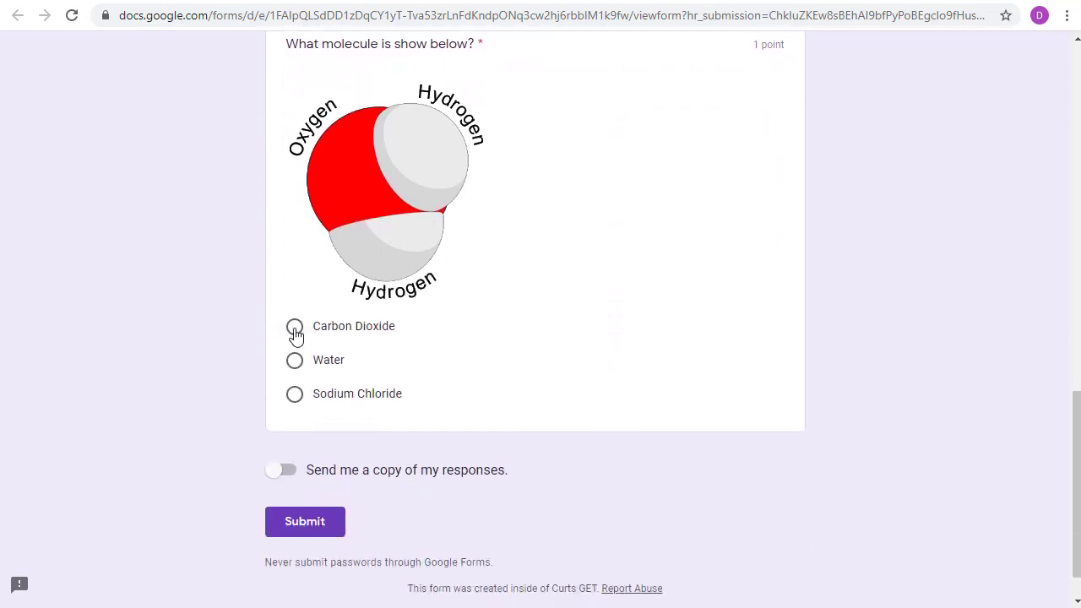
{"action": "left_click", "coordinate": [293, 328]}
{"action": "scroll", "coordinate": [309, 473], "scroll_direction": "down", "scroll_amount": 1}
{"action": "left_click", "coordinate": [306, 470]}
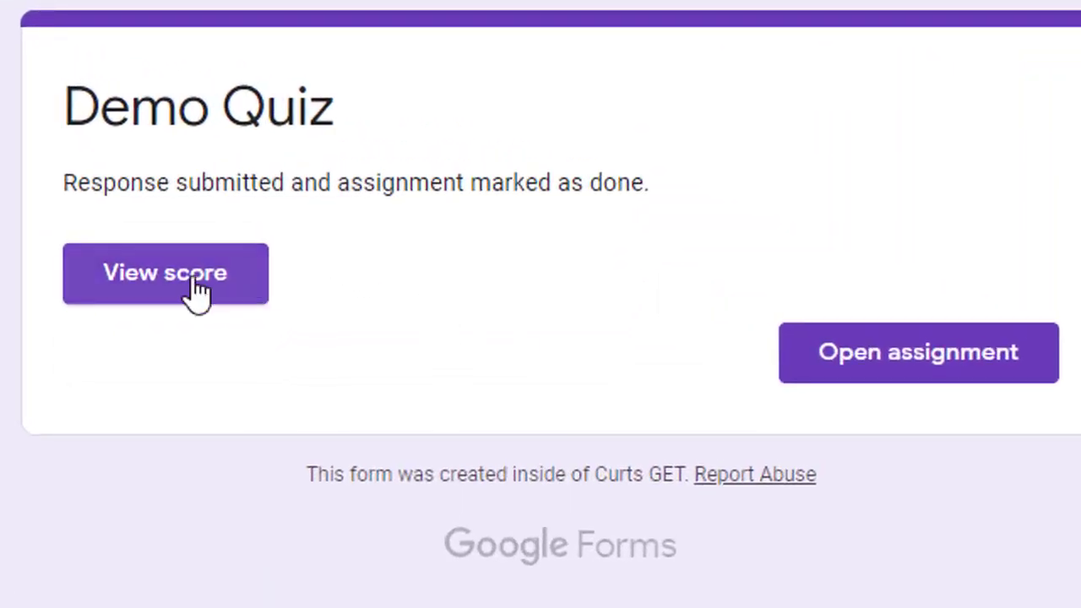
- View the score of the submitted Demo Quiz and review how each answer was marked
{"action": "left_click", "coordinate": [196, 288]}
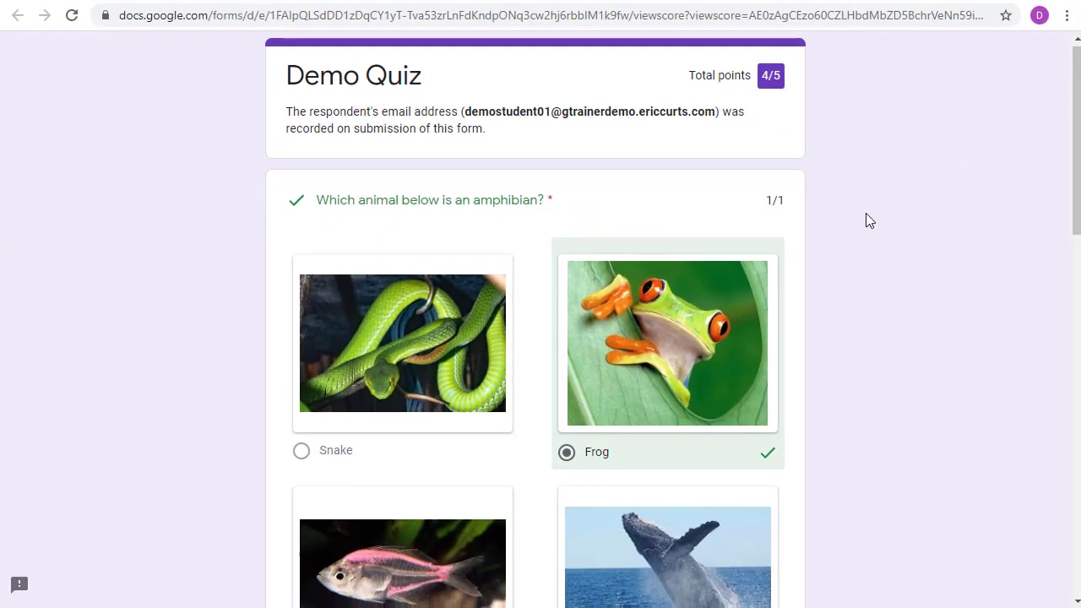
{"action": "scroll", "coordinate": [919, 242], "scroll_direction": "down", "scroll_amount": 6}
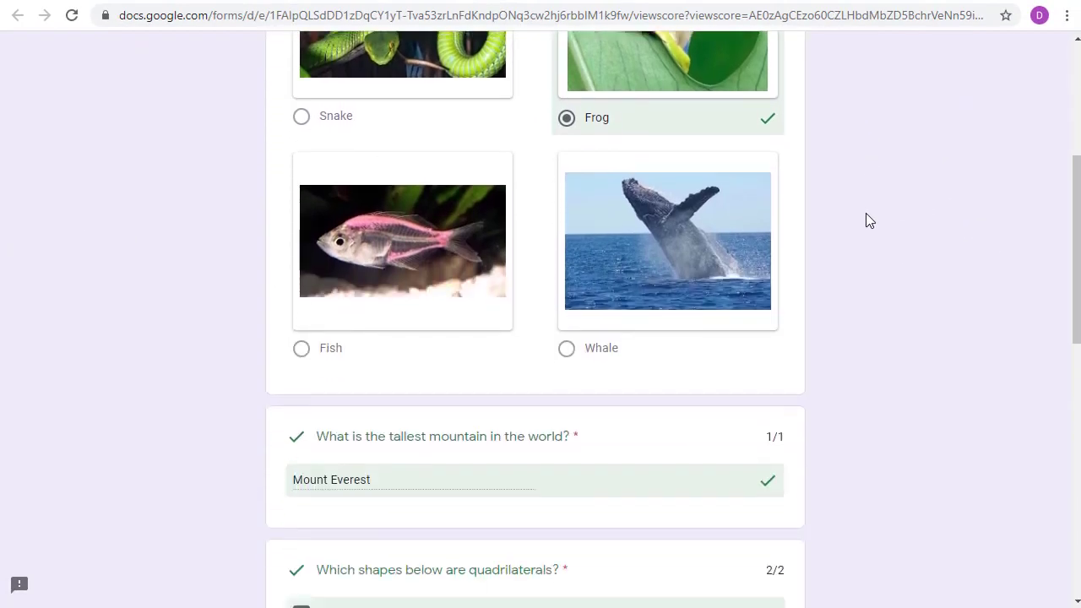
{"action": "scroll", "coordinate": [866, 213], "scroll_direction": "down", "scroll_amount": 7}
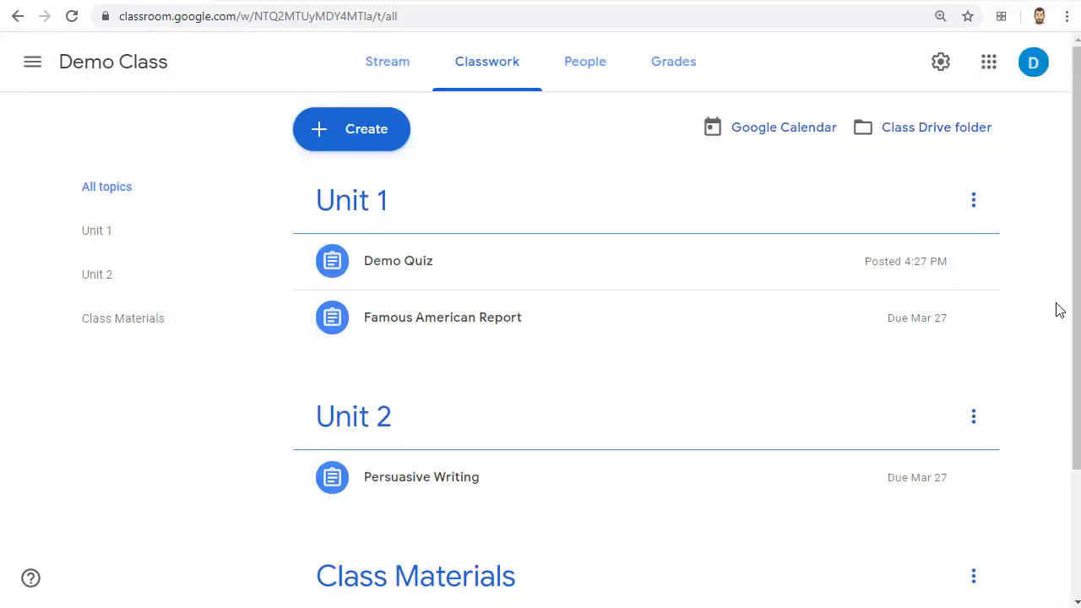
- From the teacher account, open the Demo Quiz assignment's student work and open its attached form for editing, dismissing the question reuse tip
{"action": "left_click", "coordinate": [494, 260]}
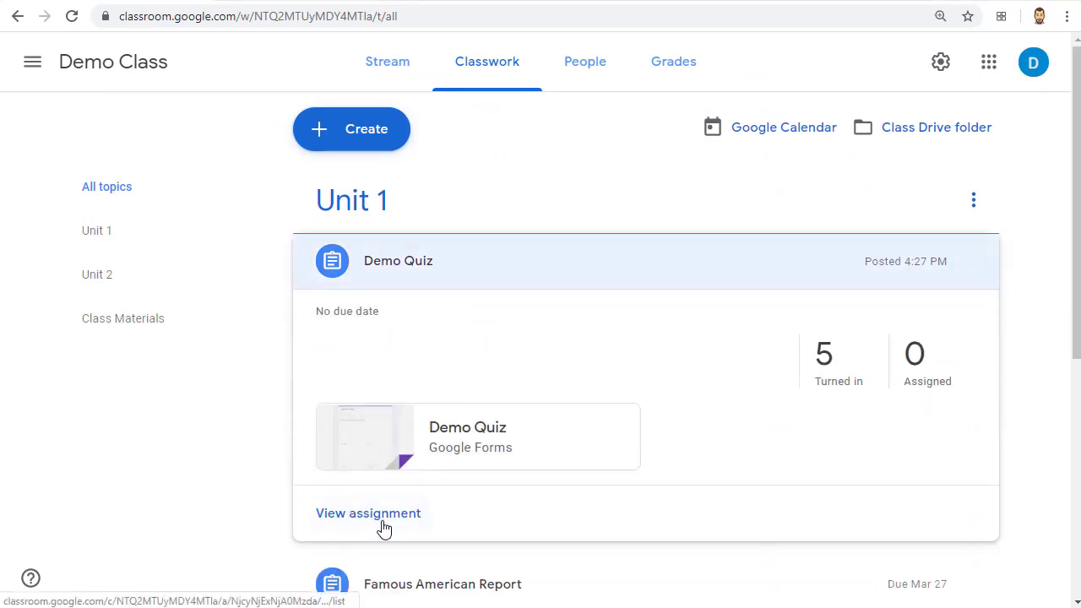
{"action": "left_click", "coordinate": [372, 514]}
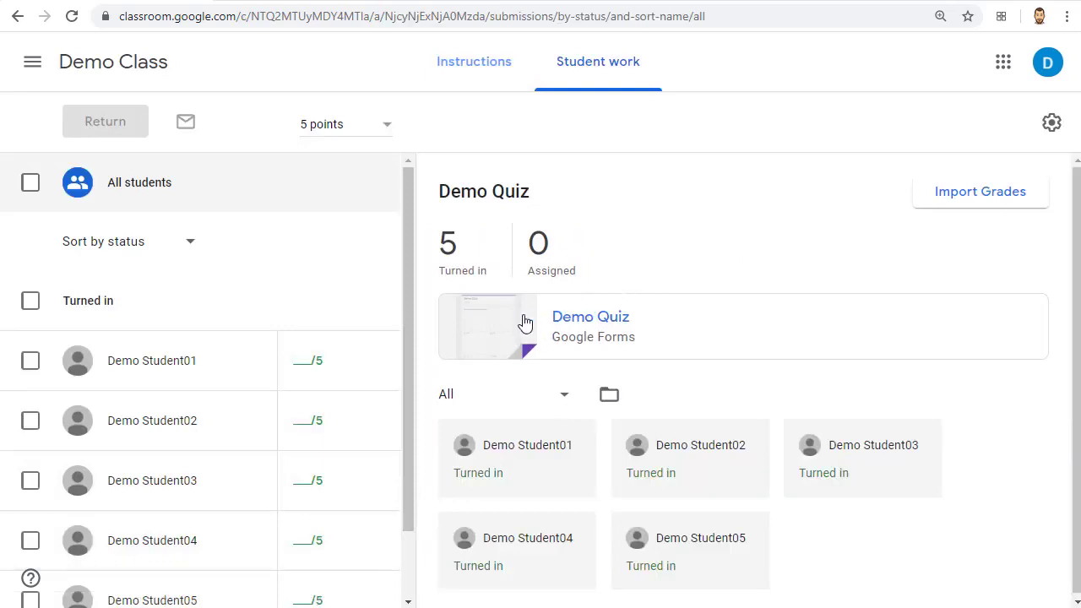
{"action": "left_click", "coordinate": [600, 324]}
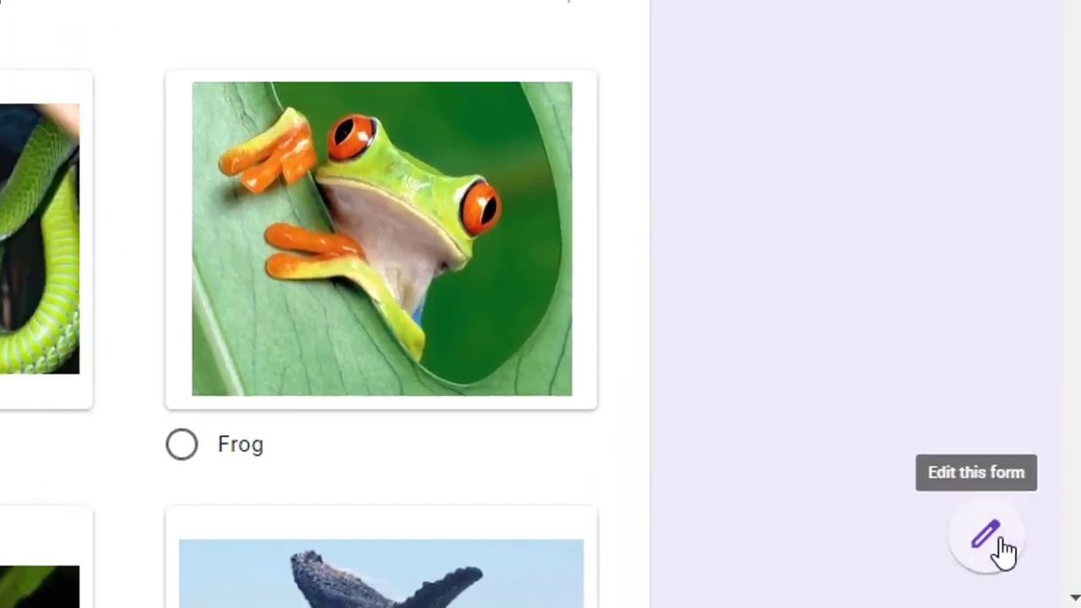
{"action": "left_click", "coordinate": [992, 539]}
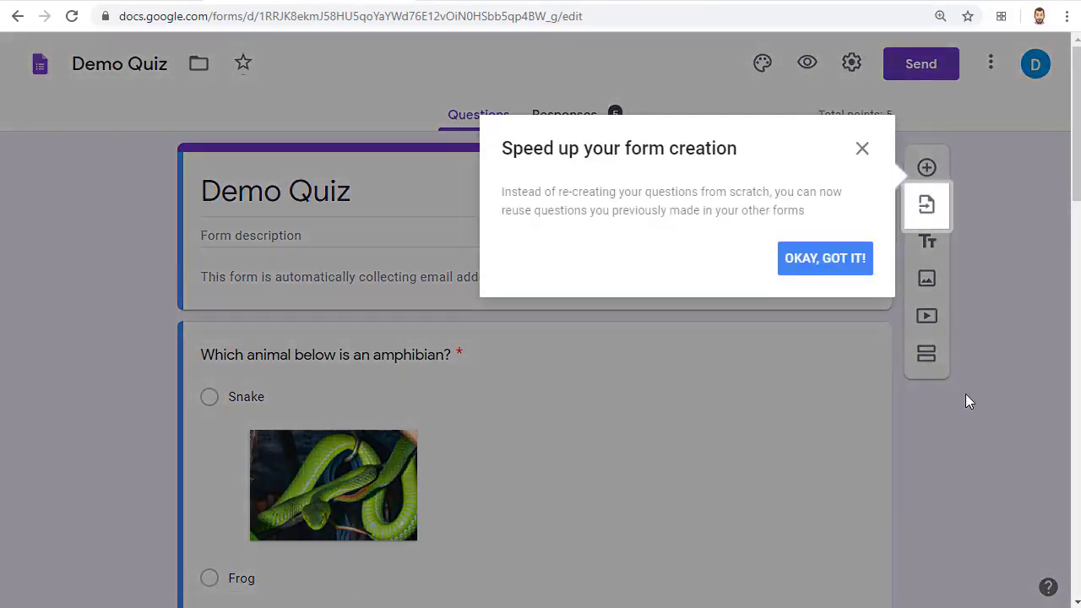
{"action": "left_click", "coordinate": [825, 258]}
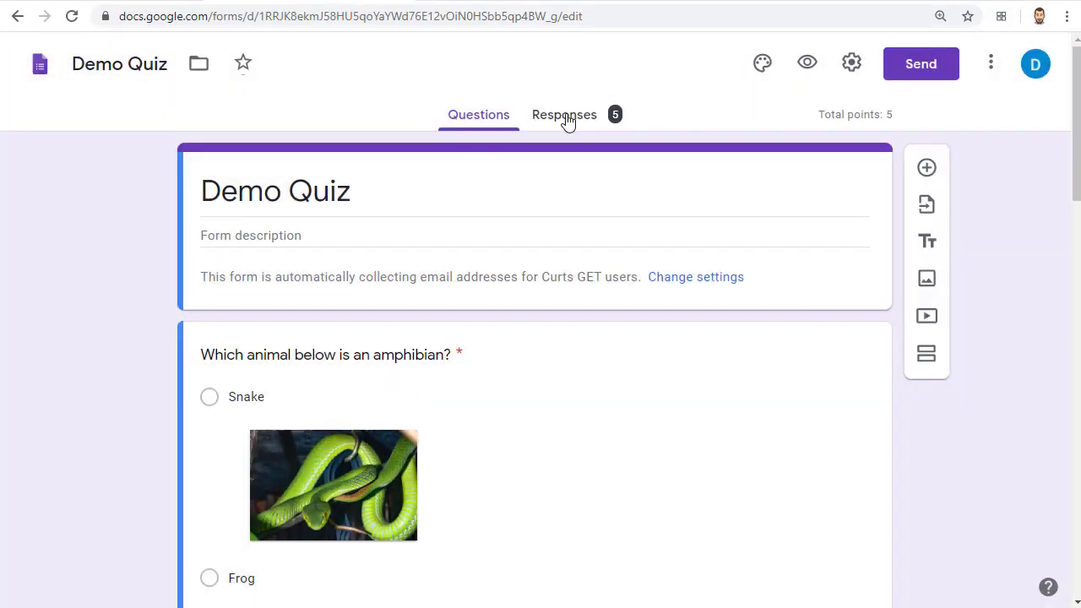
- Review the summary of the quiz responses, including the point distribution, student scores and answer charts per question
{"action": "left_click", "coordinate": [567, 121]}
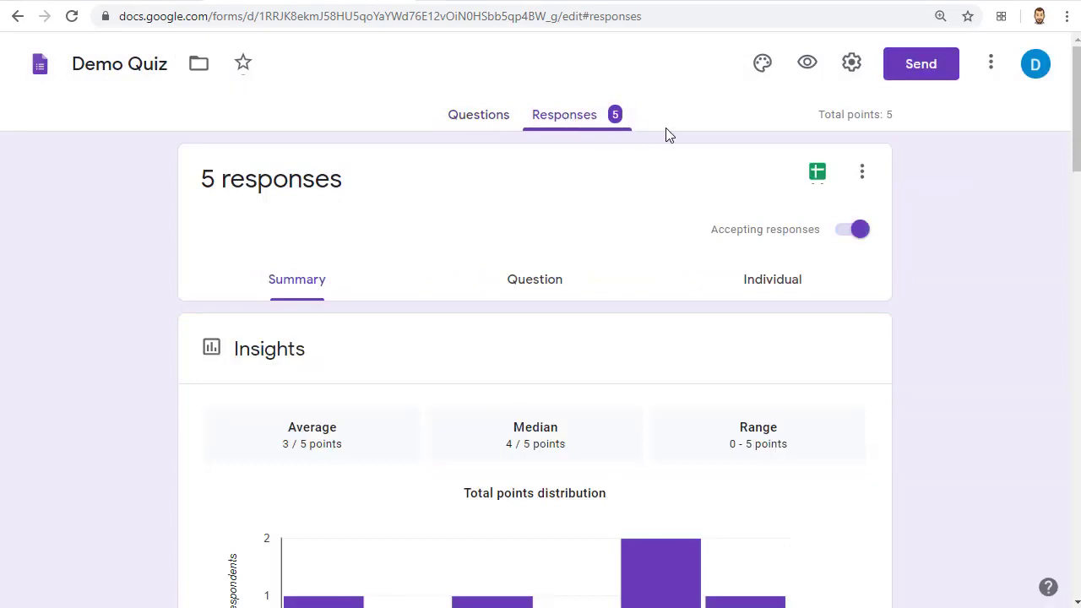
{"action": "scroll", "coordinate": [965, 261], "scroll_direction": "down", "scroll_amount": 5}
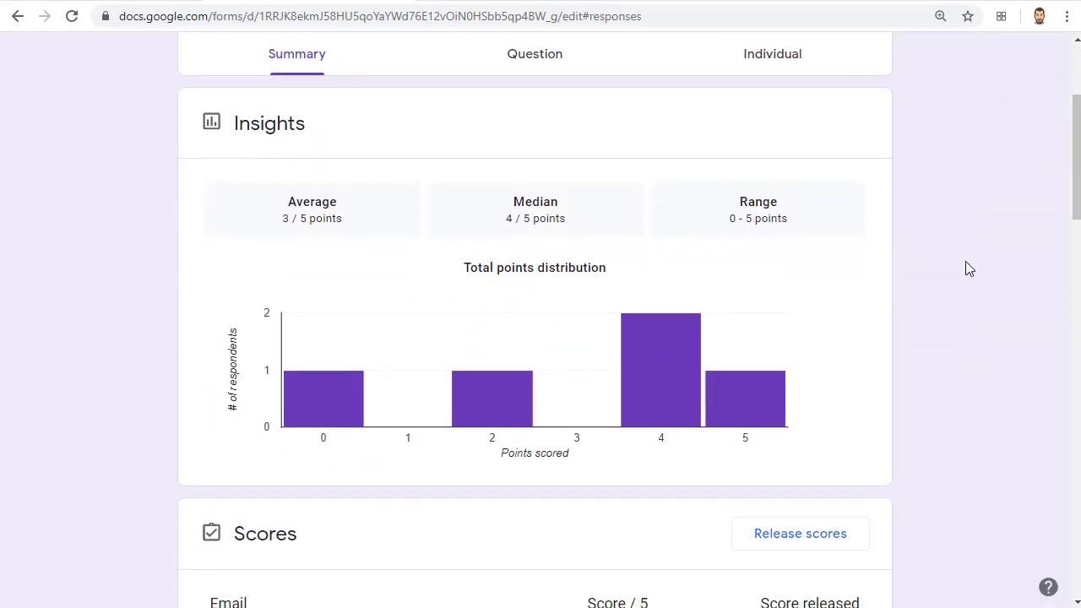
{"action": "scroll", "coordinate": [969, 269], "scroll_direction": "down", "scroll_amount": 9}
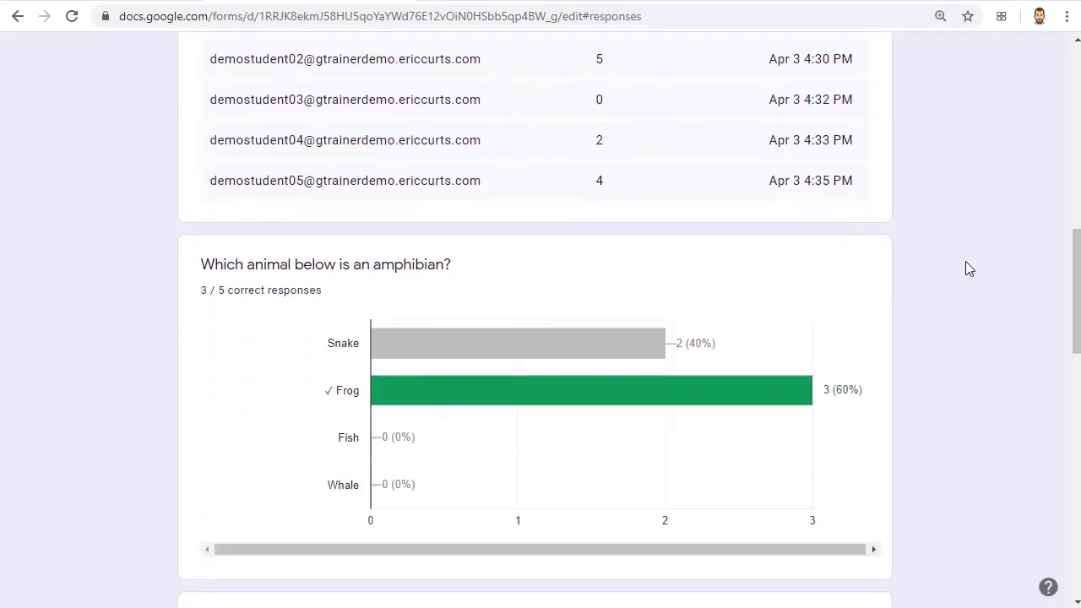
{"action": "scroll", "coordinate": [969, 269], "scroll_direction": "down", "scroll_amount": 8}
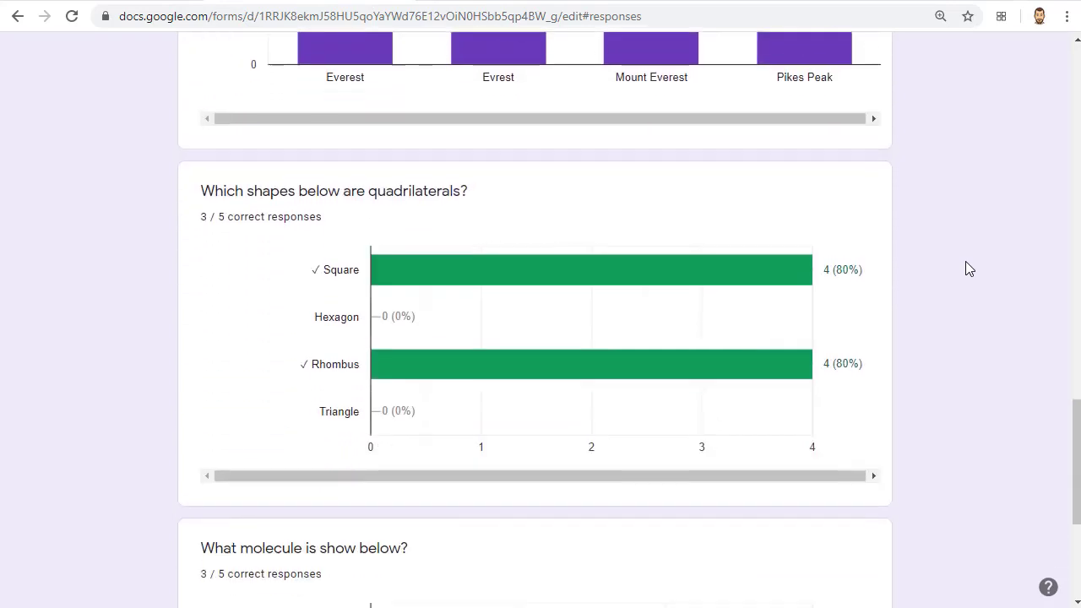
{"action": "key", "text": "Home"}
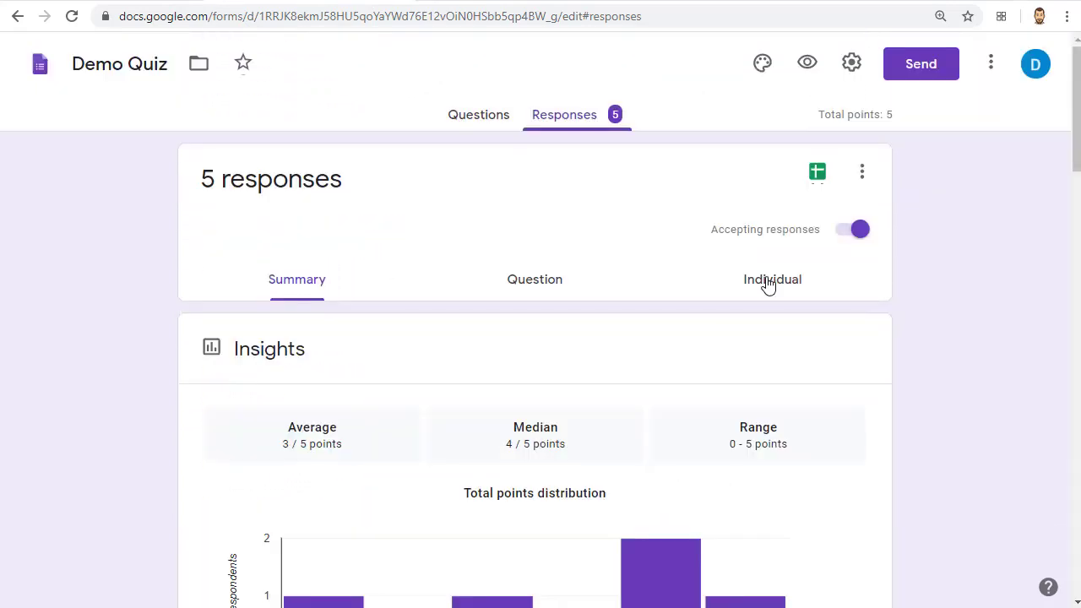
- Display the individual response of the third student and review the marked answers
{"action": "left_click", "coordinate": [768, 286]}
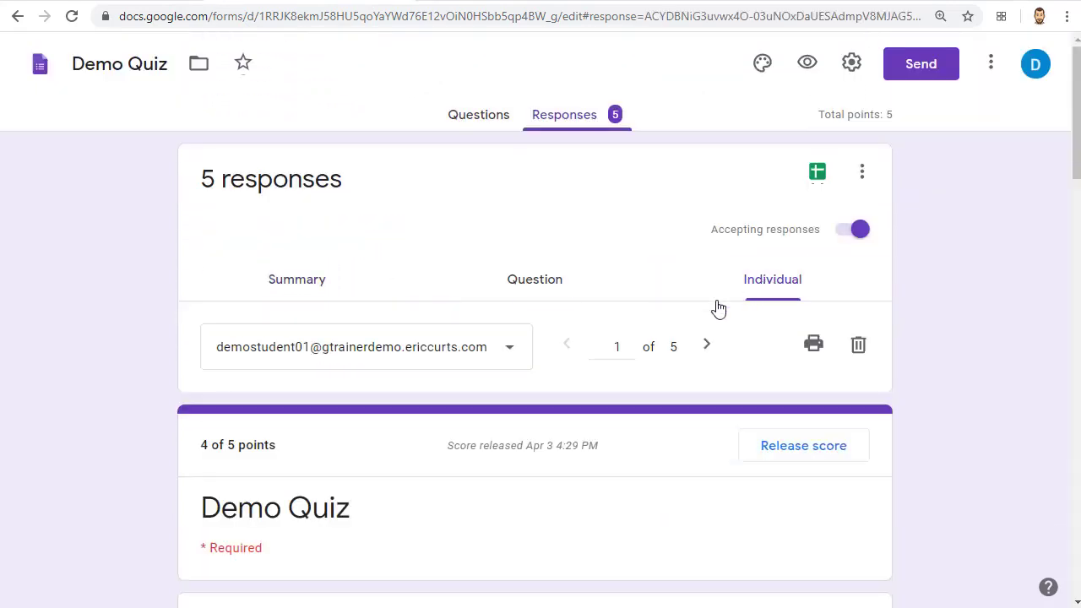
{"action": "left_click", "coordinate": [515, 358]}
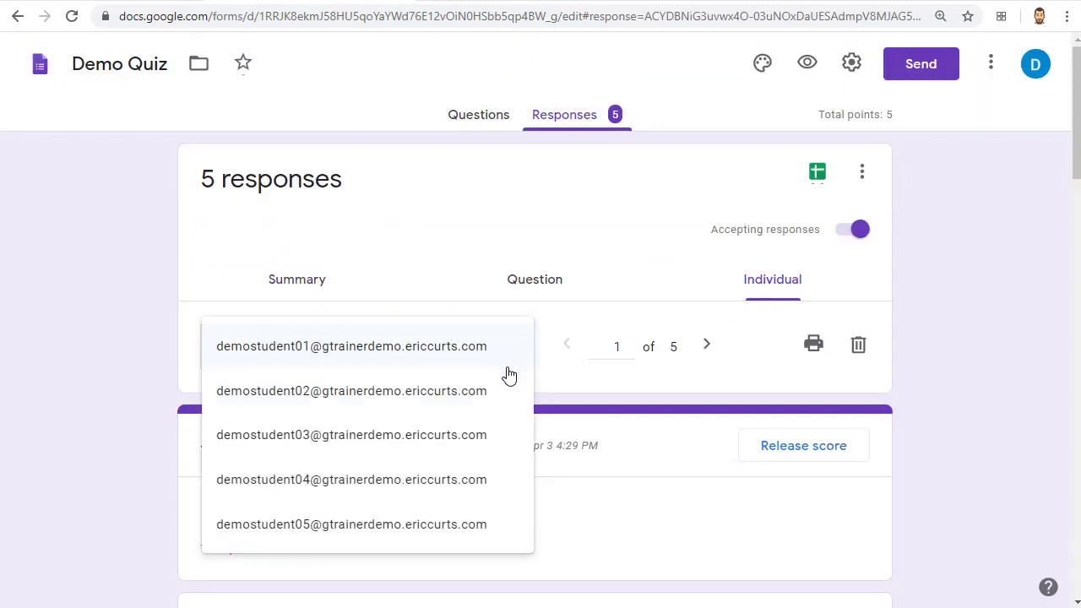
{"action": "left_click", "coordinate": [480, 439]}
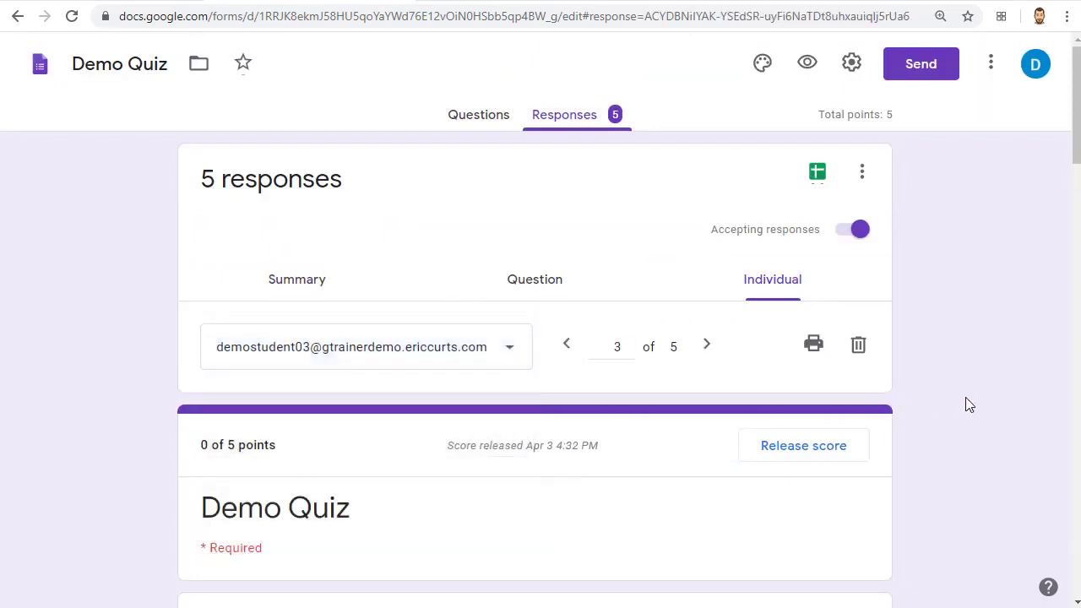
{"action": "scroll", "coordinate": [970, 404], "scroll_direction": "down", "scroll_amount": 6}
{"action": "scroll", "coordinate": [970, 404], "scroll_direction": "down", "scroll_amount": 12}
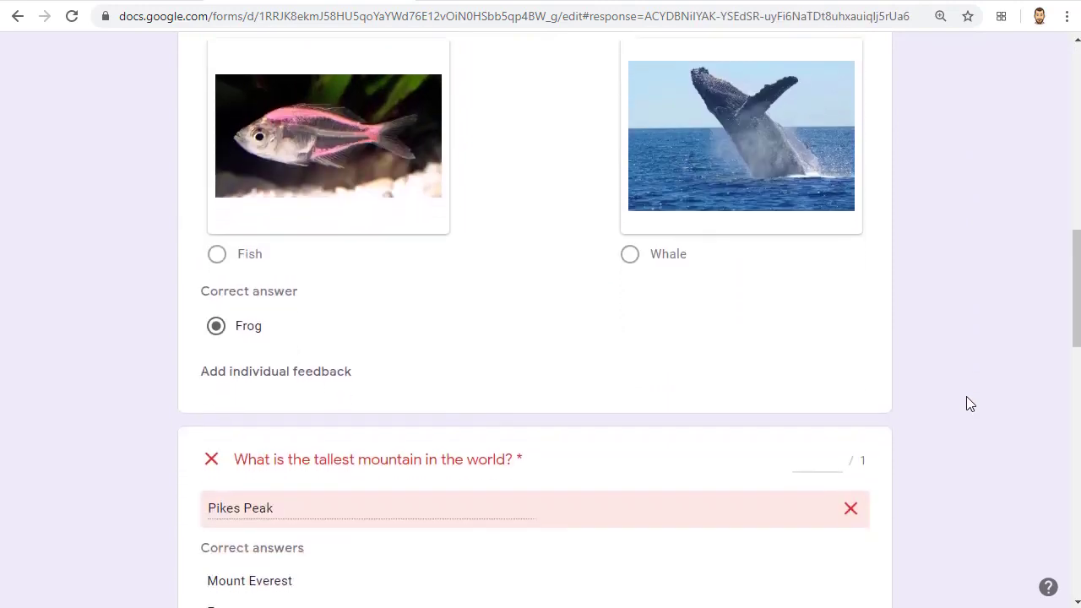
{"action": "scroll", "coordinate": [967, 396], "scroll_direction": "down", "scroll_amount": 10}
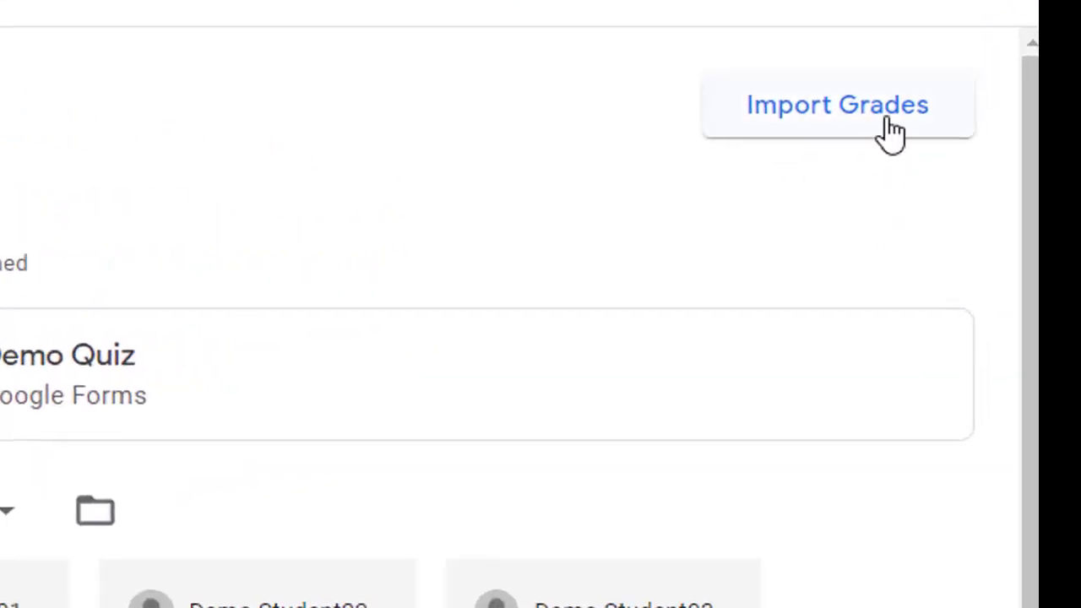
- In the Demo Quiz student work in Classroom, import the grades from the form and check every student's draft grade
{"action": "left_click", "coordinate": [893, 133]}
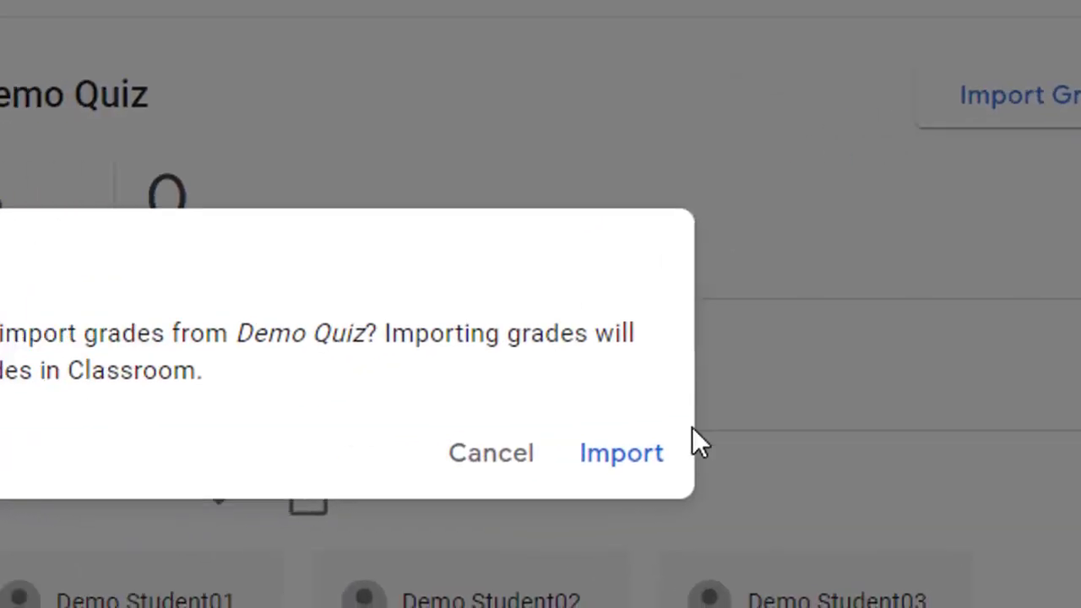
{"action": "left_click", "coordinate": [979, 454]}
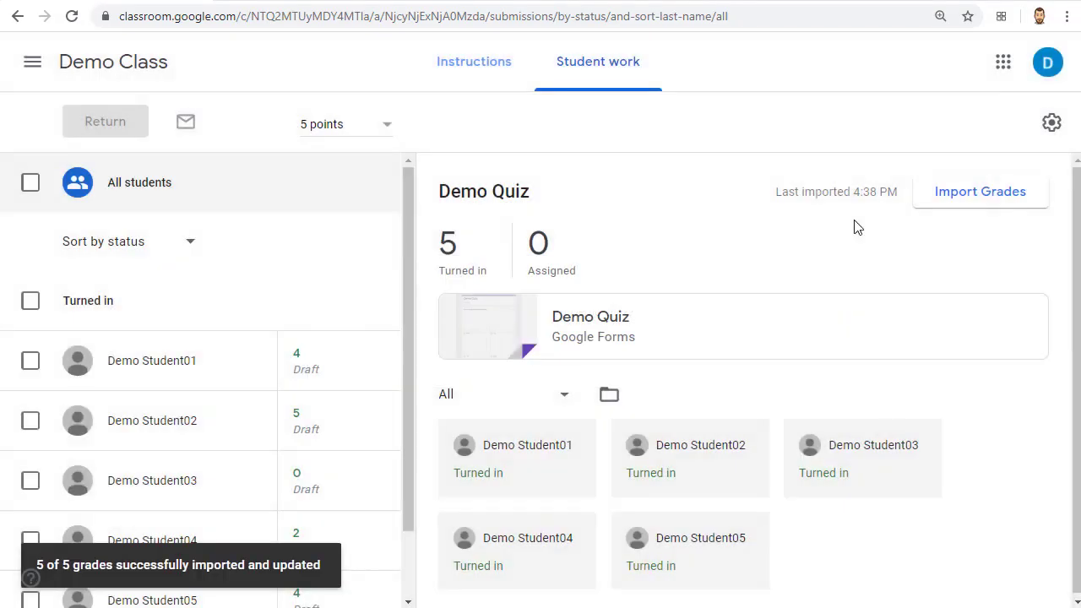
{"action": "scroll", "coordinate": [208, 446], "scroll_direction": "down", "scroll_amount": 1}
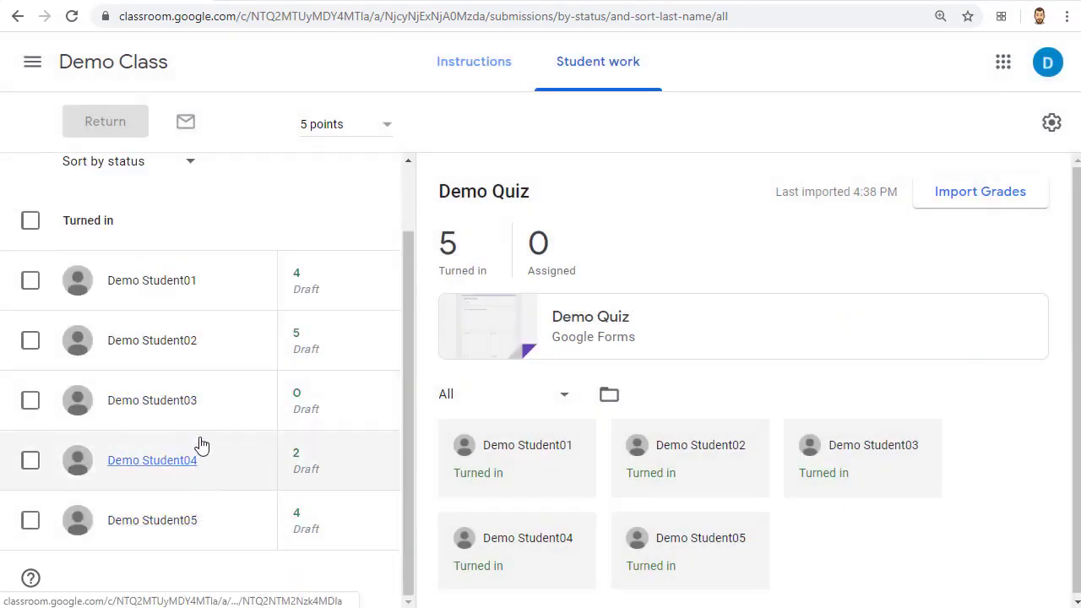
{"action": "scroll", "coordinate": [169, 423], "scroll_direction": "up", "scroll_amount": 1}
- Select all students who turned in the Demo Quiz and return their graded work without a private comment
{"action": "left_click", "coordinate": [30, 303]}
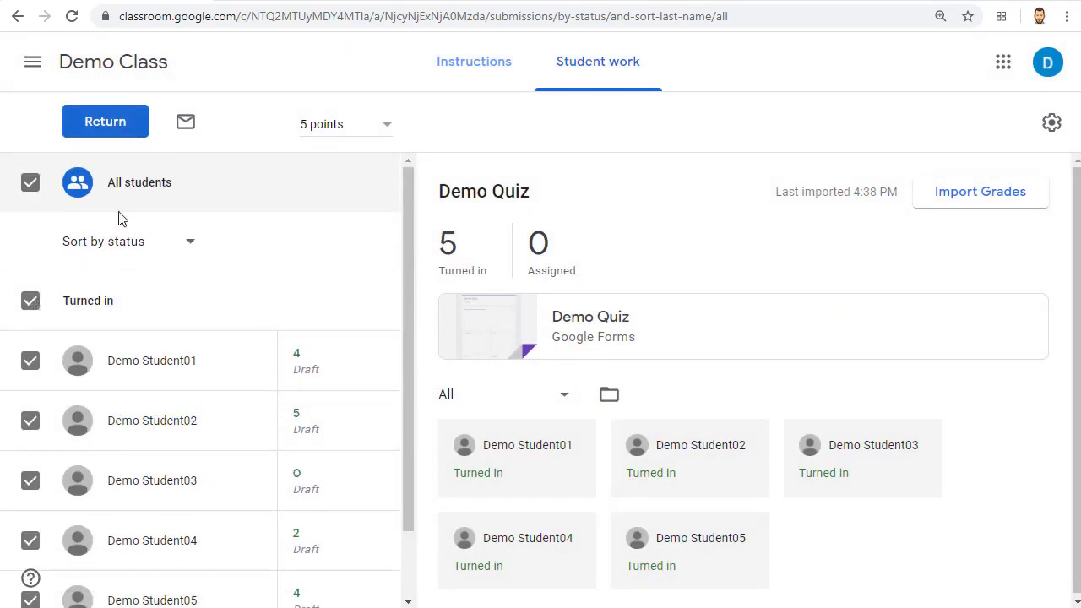
{"action": "left_click", "coordinate": [126, 133]}
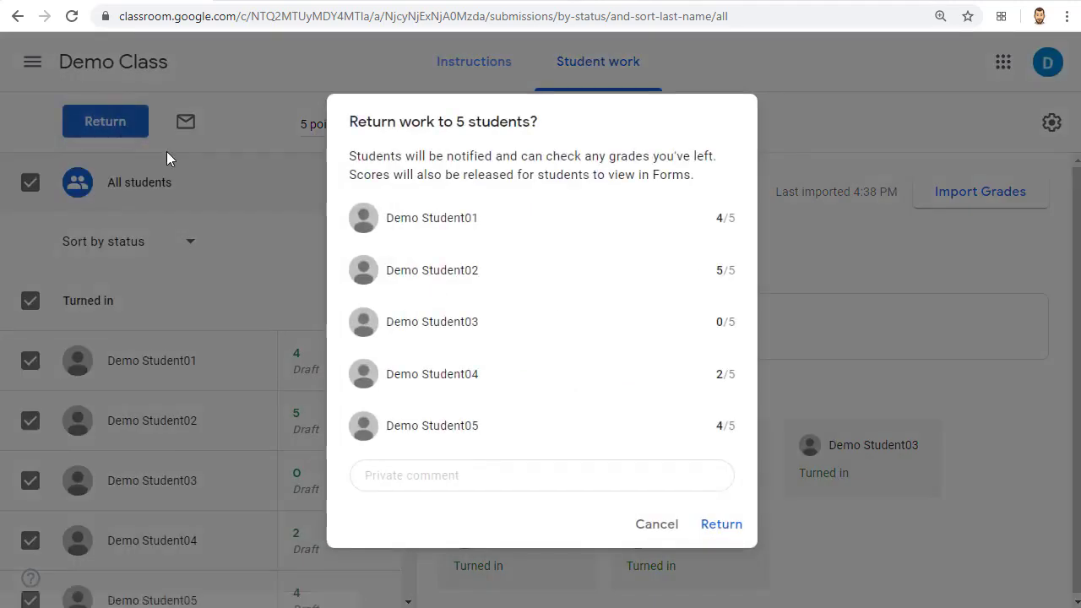
{"action": "left_click", "coordinate": [722, 524]}
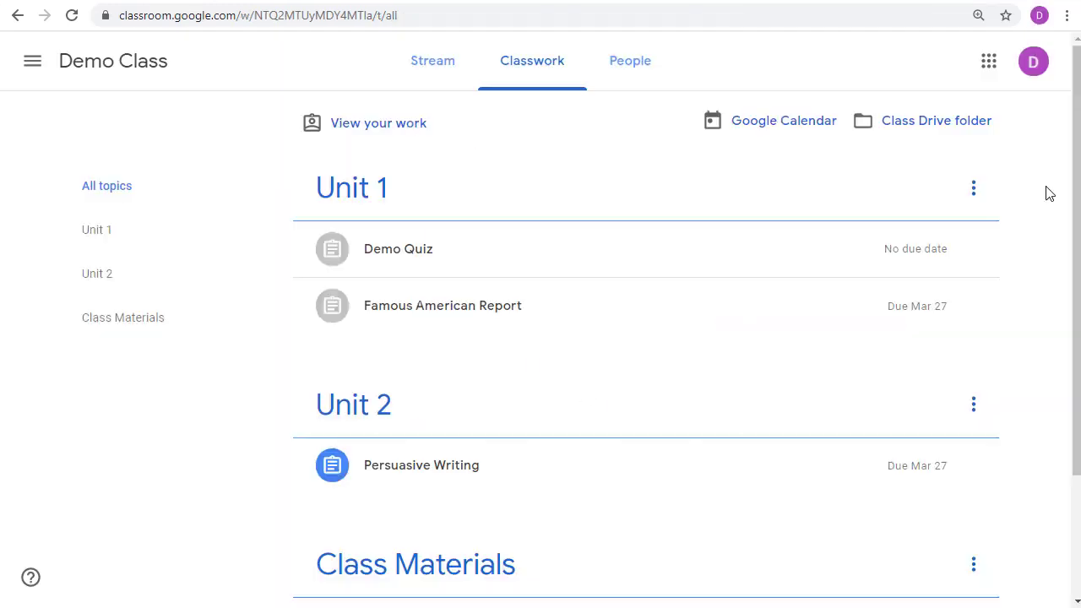
- From the student account, view the returned Demo Quiz assignment in Unit 1 and open the graded form attached to the student's work
{"action": "left_click", "coordinate": [439, 250]}
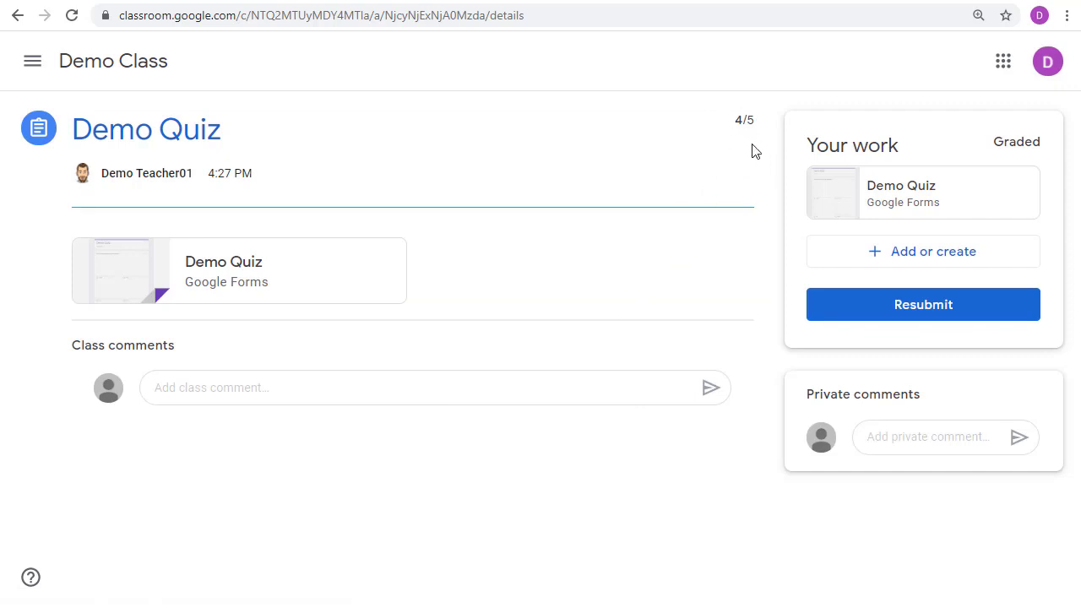
{"action": "left_click", "coordinate": [831, 196]}
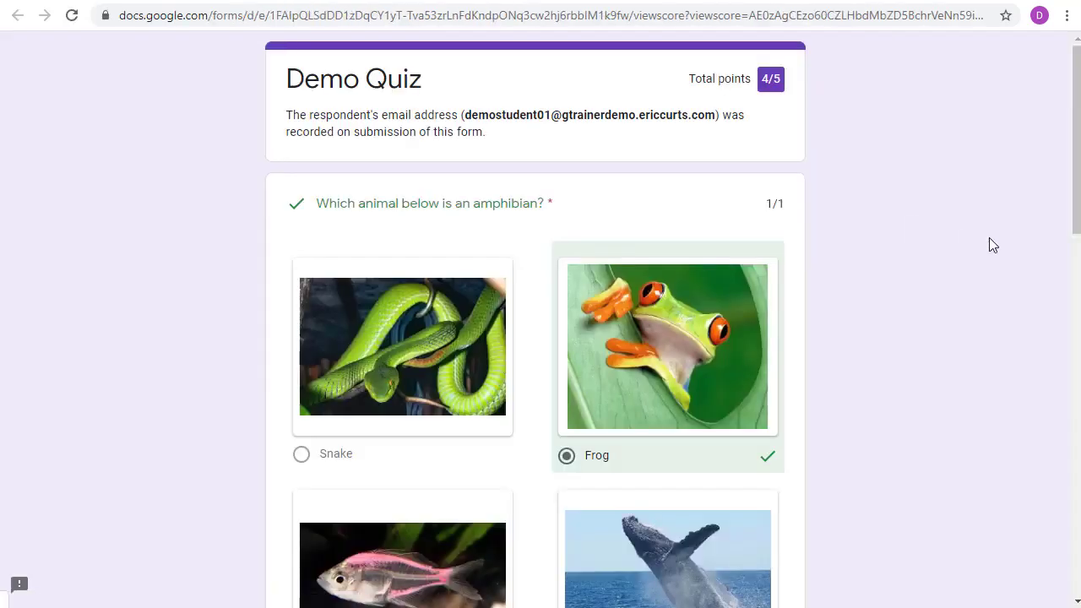